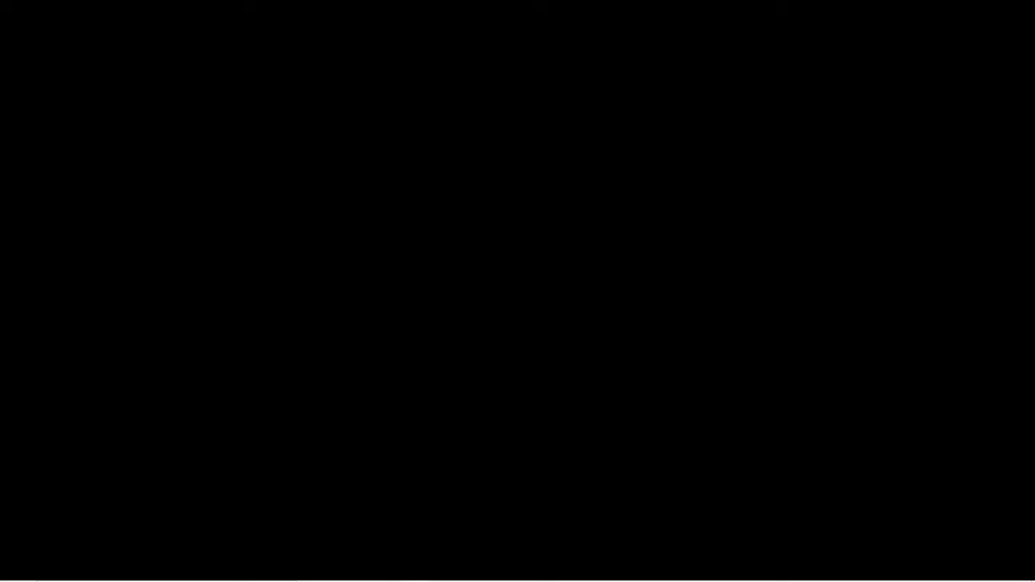
Copy the MenarEPakistan .blend file onto the desktop
{"action": "left_click_drag", "start_coordinate": [292, 247], "coordinate": [544, 168]}
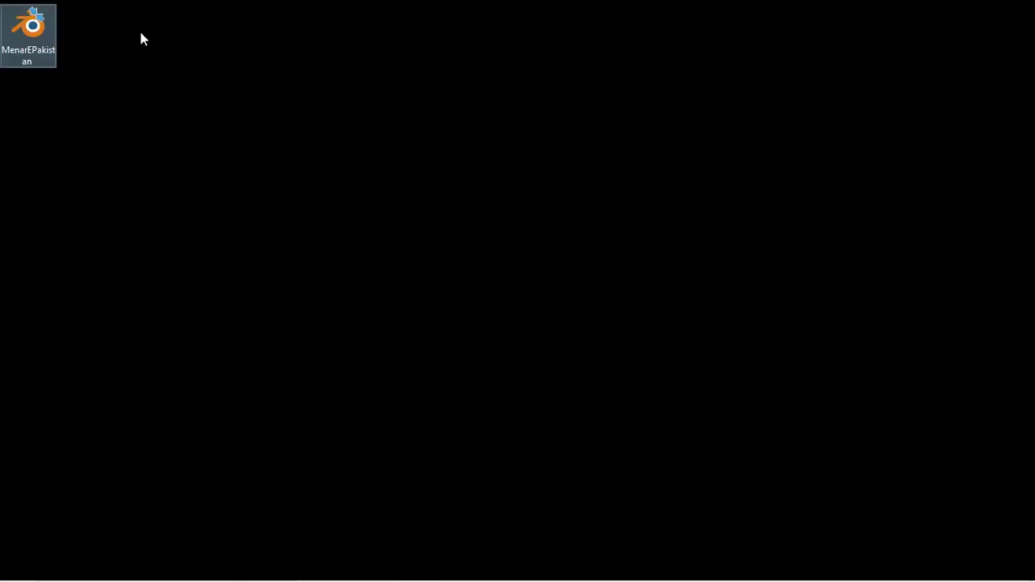
Open MenarEPakistan.blend in Blender and orbit the view around the tower
{"action": "double_click", "coordinate": [41, 40]}
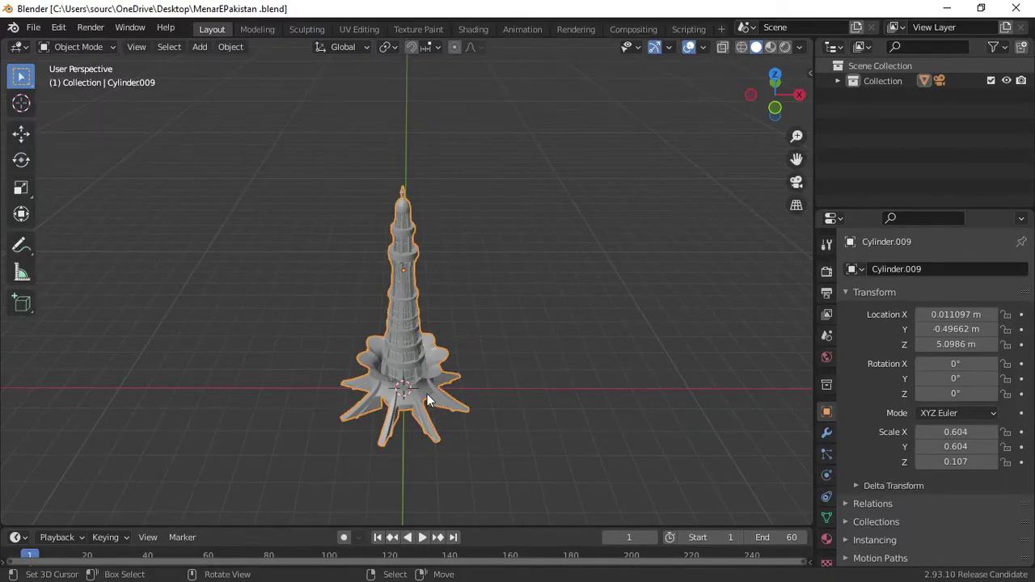
{"action": "scroll", "coordinate": [427, 394], "scroll_direction": "up", "scroll_amount": 3}
{"action": "mouse_move", "coordinate": [325, 419]}
{"action": "middle_mouse_down"}
{"action": "mouse_move", "coordinate": [391, 397]}
{"action": "mouse_move", "coordinate": [356, 430]}
{"action": "mouse_move", "coordinate": [296, 418]}
{"action": "mouse_move", "coordinate": [291, 428]}
{"action": "mouse_move", "coordinate": [311, 434]}
{"action": "mouse_move", "coordinate": [315, 455]}
{"action": "mouse_move", "coordinate": [323, 443]}
{"action": "middle_mouse_up"}
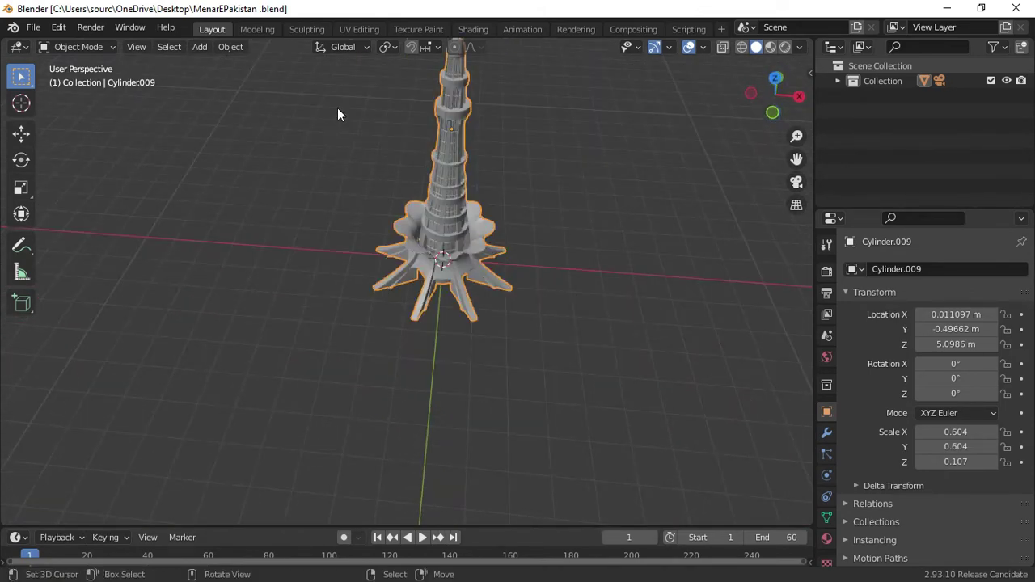
Open Help > Save System Info, close that file window unsaved, then view the Window menu
{"action": "left_click", "coordinate": [166, 31]}
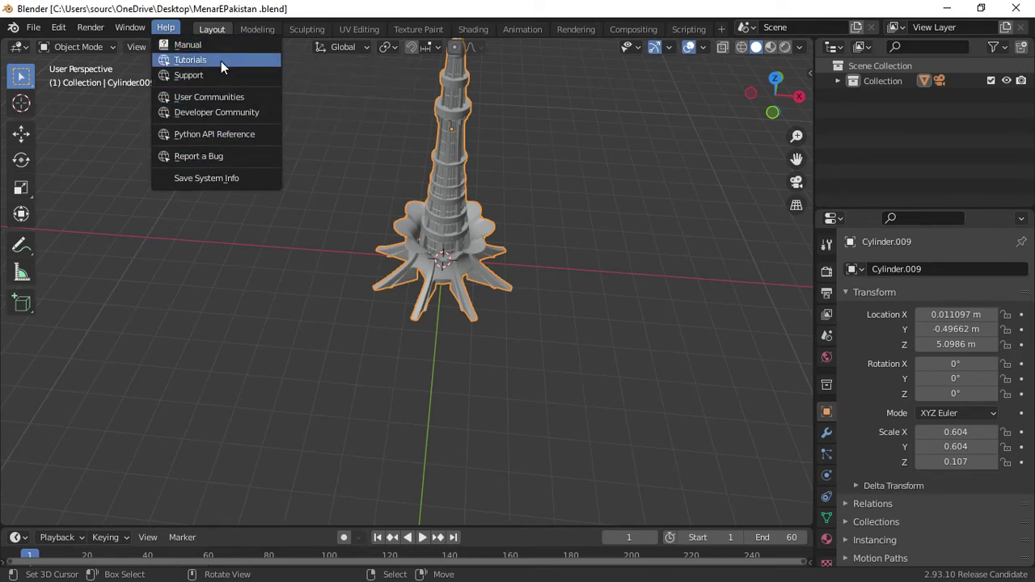
{"action": "left_click", "coordinate": [219, 178]}
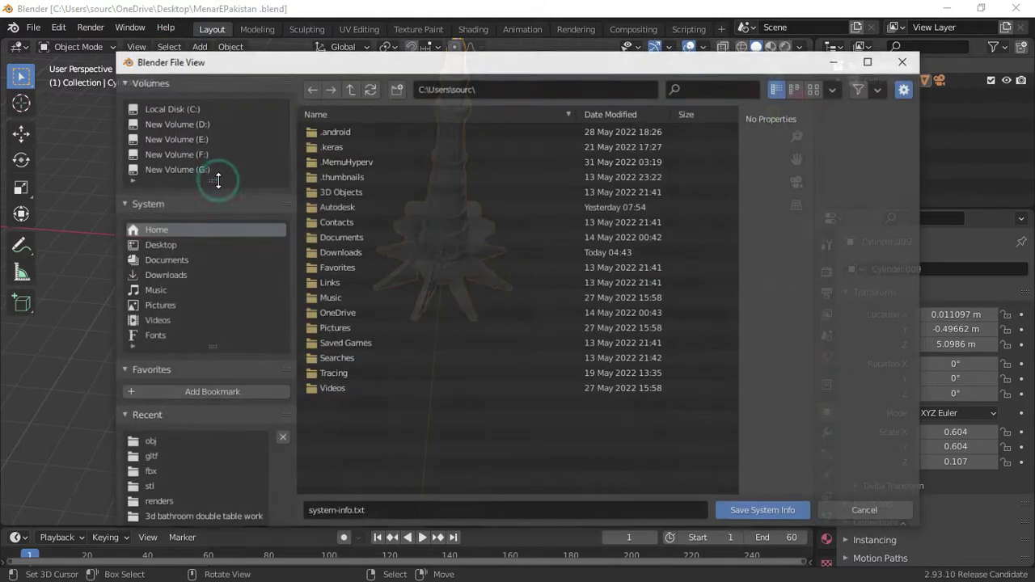
{"action": "left_click", "coordinate": [904, 62]}
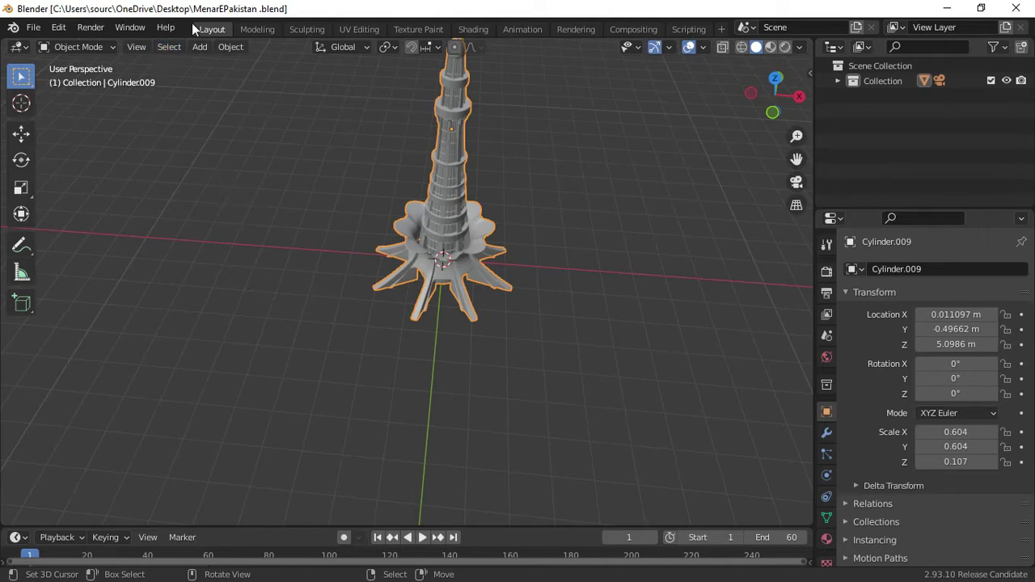
{"action": "left_click", "coordinate": [141, 29]}
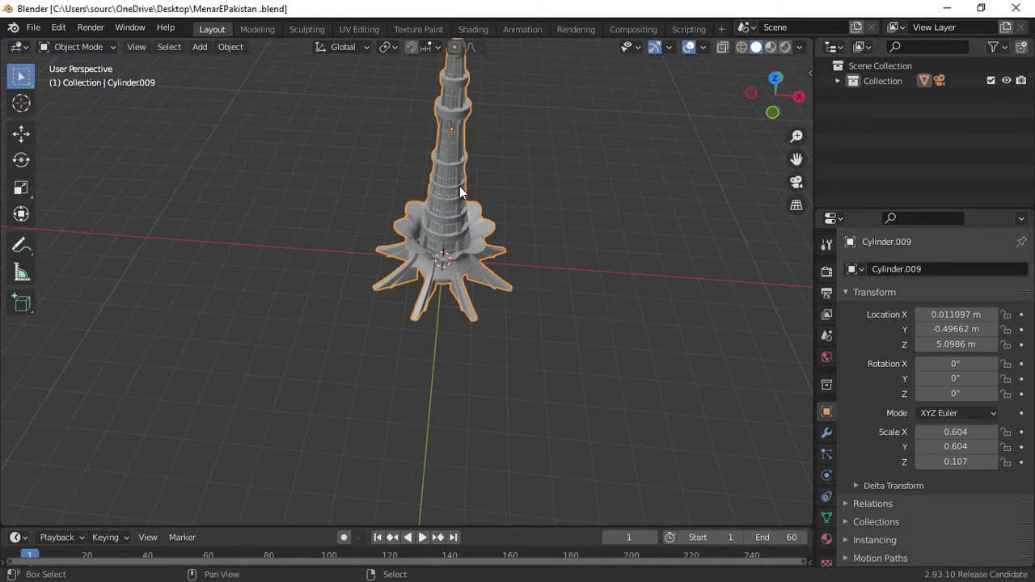
{"action": "mouse_move", "coordinate": [459, 186]}
{"action": "middle_mouse_down"}
{"action": "mouse_move", "coordinate": [416, 421]}
{"action": "mouse_move", "coordinate": [443, 148]}
{"action": "middle_mouse_up"}
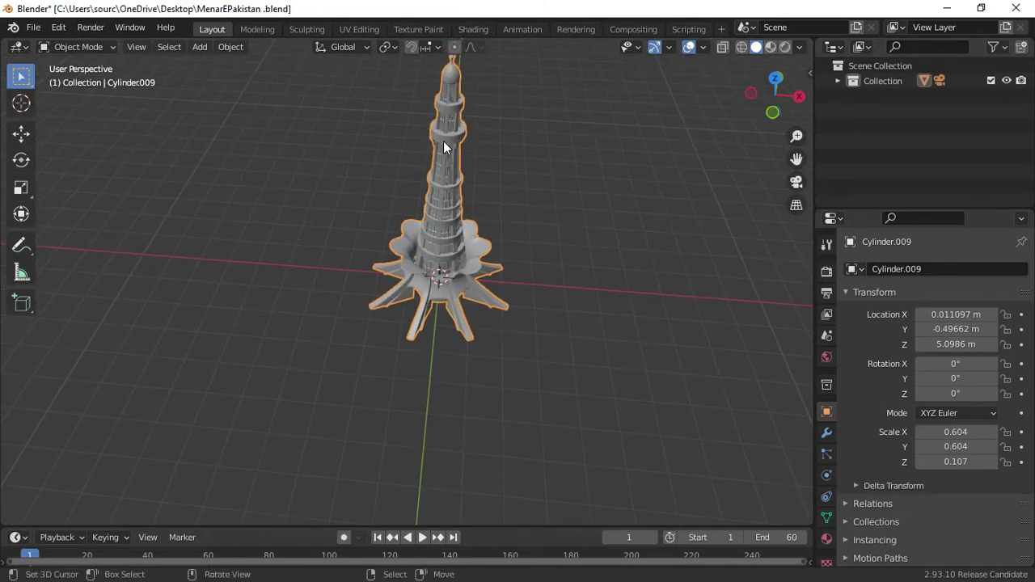
{"action": "mouse_move", "coordinate": [328, 270]}
{"action": "middle_mouse_down"}
{"action": "mouse_move", "coordinate": [378, 248]}
{"action": "mouse_move", "coordinate": [384, 214]}
{"action": "mouse_move", "coordinate": [364, 194]}
{"action": "mouse_move", "coordinate": [315, 210]}
{"action": "mouse_move", "coordinate": [326, 300]}
{"action": "mouse_move", "coordinate": [407, 286]}
{"action": "mouse_move", "coordinate": [432, 227]}
{"action": "mouse_move", "coordinate": [358, 261]}
{"action": "mouse_move", "coordinate": [359, 250]}
{"action": "mouse_move", "coordinate": [369, 253]}
{"action": "mouse_move", "coordinate": [353, 251]}
{"action": "middle_mouse_up"}
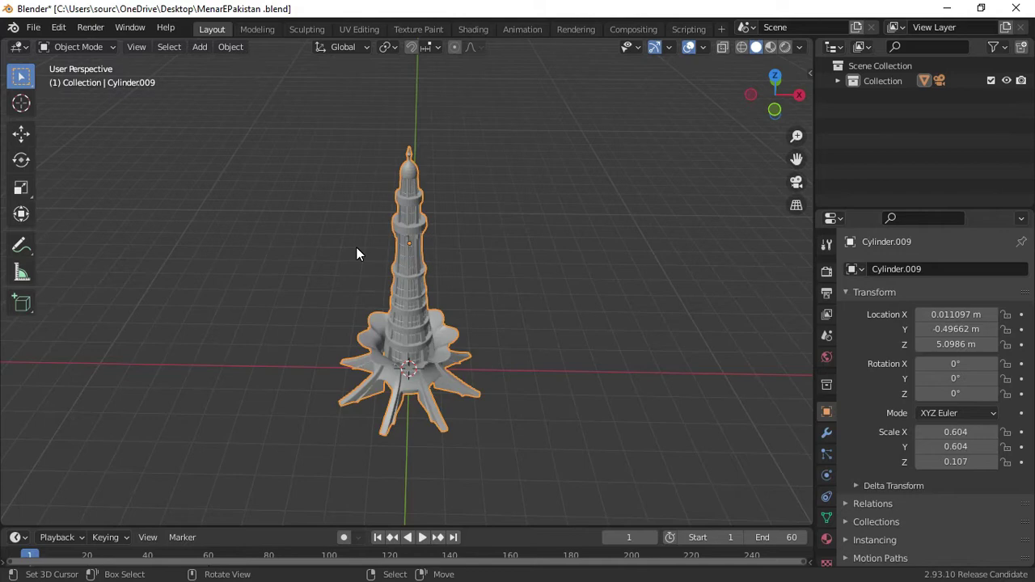
{"action": "middle_click_drag", "start_coordinate": [356, 247], "coordinate": [357, 248]}
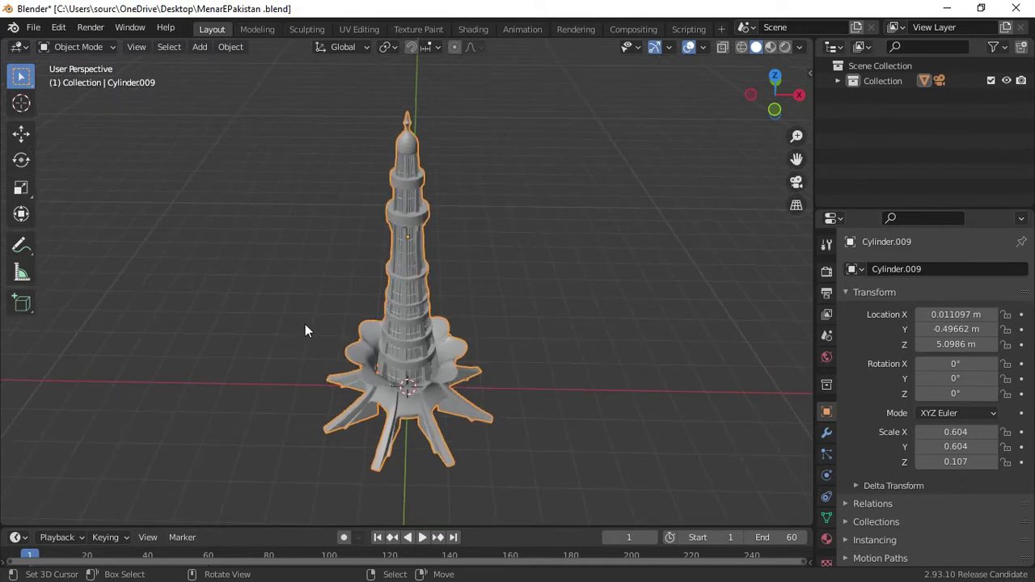
{"action": "mouse_move", "coordinate": [305, 324]}
{"action": "middle_mouse_down"}
{"action": "mouse_move", "coordinate": [314, 342]}
{"action": "mouse_move", "coordinate": [394, 324]}
{"action": "mouse_move", "coordinate": [550, 212]}
{"action": "mouse_move", "coordinate": [497, 320]}
{"action": "mouse_move", "coordinate": [327, 368]}
{"action": "mouse_move", "coordinate": [247, 315]}
{"action": "mouse_move", "coordinate": [240, 289]}
{"action": "mouse_move", "coordinate": [390, 333]}
{"action": "mouse_move", "coordinate": [462, 329]}
{"action": "mouse_move", "coordinate": [383, 340]}
{"action": "middle_mouse_up"}
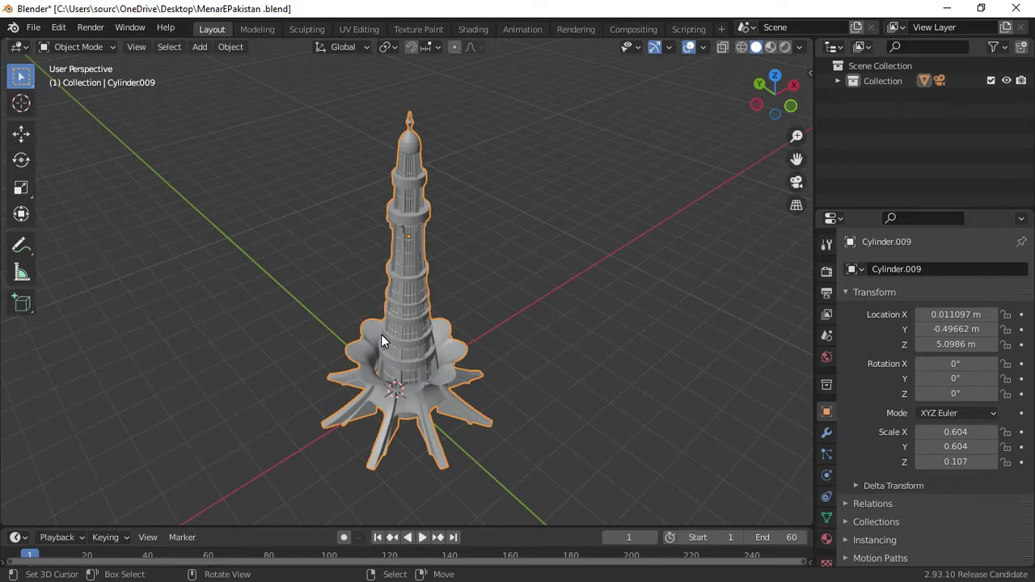
{"action": "mouse_move", "coordinate": [381, 314]}
{"action": "middle_mouse_down"}
{"action": "mouse_move", "coordinate": [455, 347]}
{"action": "mouse_move", "coordinate": [642, 249]}
{"action": "mouse_move", "coordinate": [663, 210]}
{"action": "mouse_move", "coordinate": [540, 341]}
{"action": "mouse_move", "coordinate": [427, 315]}
{"action": "middle_mouse_up"}
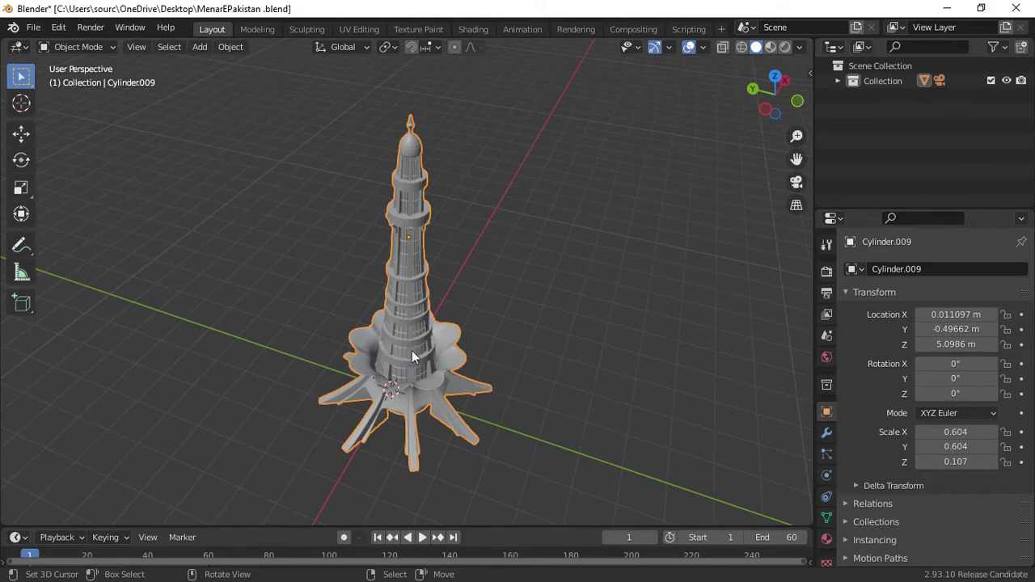
{"action": "mouse_move", "coordinate": [412, 354]}
{"action": "middle_mouse_down"}
{"action": "mouse_move", "coordinate": [351, 352]}
{"action": "mouse_move", "coordinate": [552, 258]}
{"action": "mouse_move", "coordinate": [518, 309]}
{"action": "mouse_move", "coordinate": [395, 346]}
{"action": "mouse_move", "coordinate": [291, 260]}
{"action": "mouse_move", "coordinate": [418, 365]}
{"action": "mouse_move", "coordinate": [515, 274]}
{"action": "middle_mouse_up"}
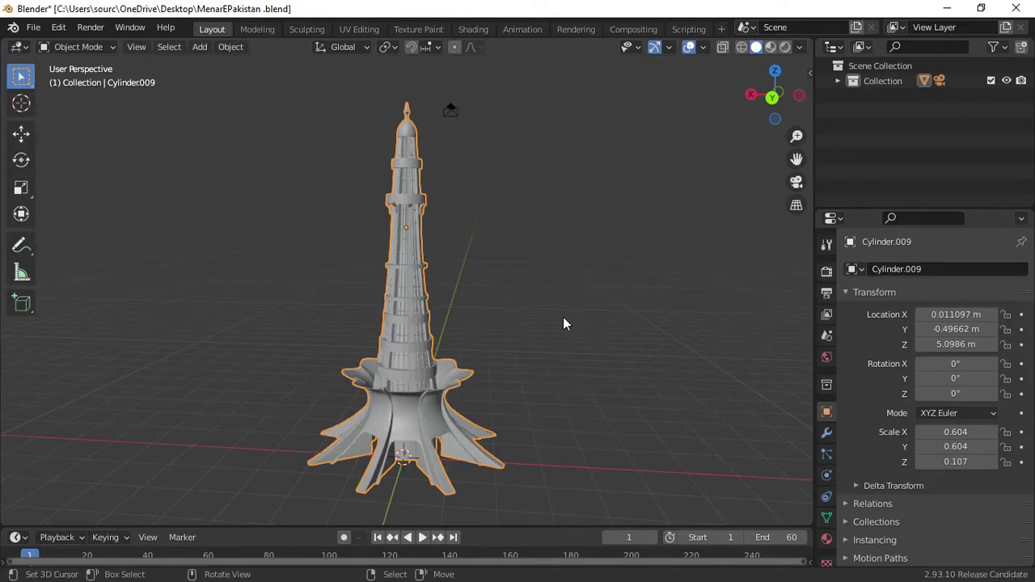
{"action": "scroll", "coordinate": [563, 323], "scroll_direction": "down", "scroll_amount": 5}
{"action": "scroll", "coordinate": [412, 322], "scroll_direction": "up", "scroll_amount": 6}
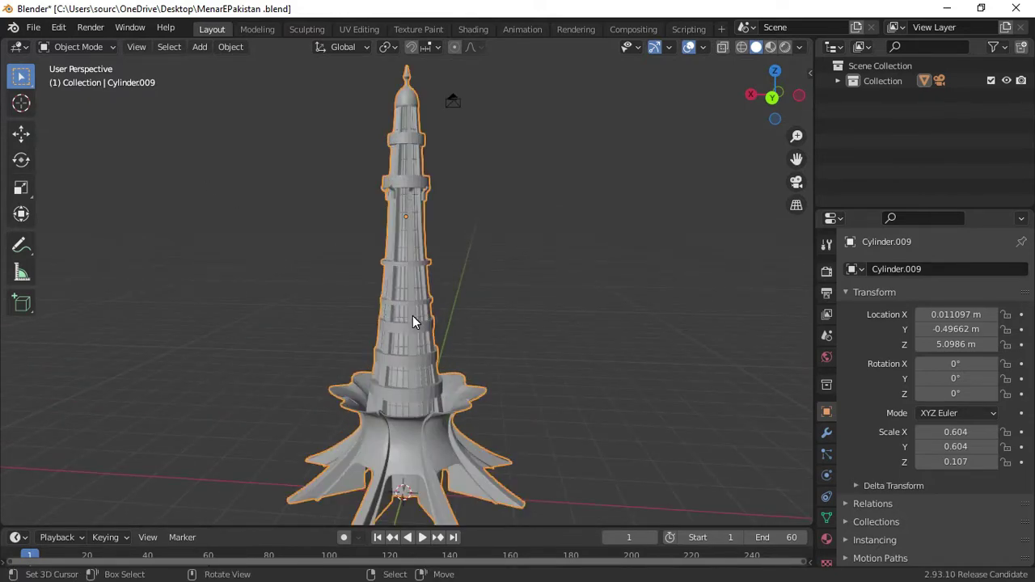
{"action": "mouse_move", "coordinate": [379, 357]}
{"action": "middle_mouse_down"}
{"action": "mouse_move", "coordinate": [377, 223]}
{"action": "mouse_move", "coordinate": [352, 332]}
{"action": "middle_mouse_up"}
{"action": "scroll", "coordinate": [374, 300], "scroll_direction": "up", "scroll_amount": 3}
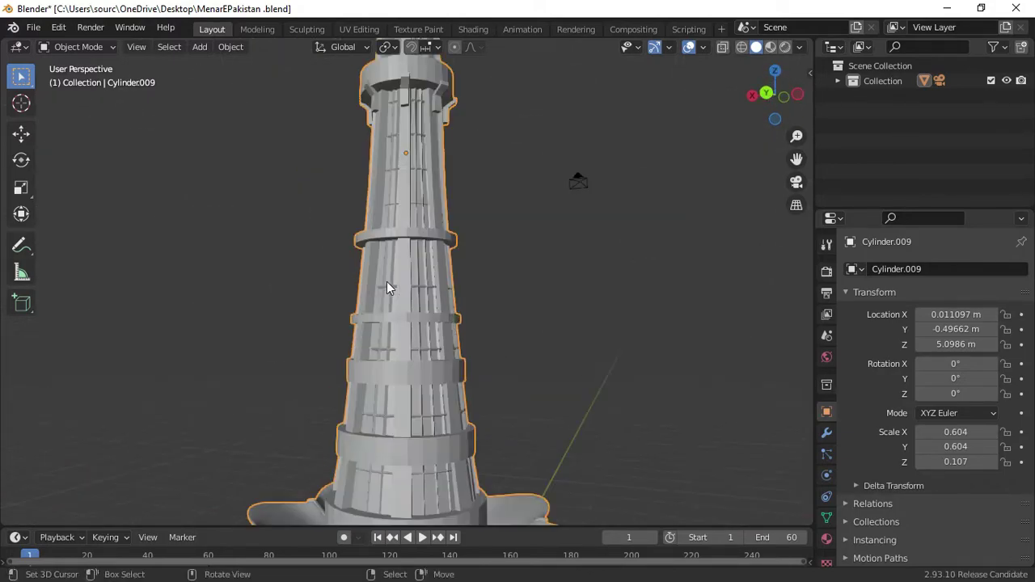
{"action": "scroll", "coordinate": [387, 282], "scroll_direction": "up", "scroll_amount": 2}
{"action": "scroll", "coordinate": [384, 323], "scroll_direction": "up", "scroll_amount": 4}
{"action": "mouse_move", "coordinate": [225, 322]}
{"action": "middle_mouse_down"}
{"action": "mouse_move", "coordinate": [280, 366]}
{"action": "mouse_move", "coordinate": [377, 407]}
{"action": "mouse_move", "coordinate": [381, 393]}
{"action": "middle_mouse_up"}
{"action": "scroll", "coordinate": [381, 393], "scroll_direction": "down", "scroll_amount": 5}
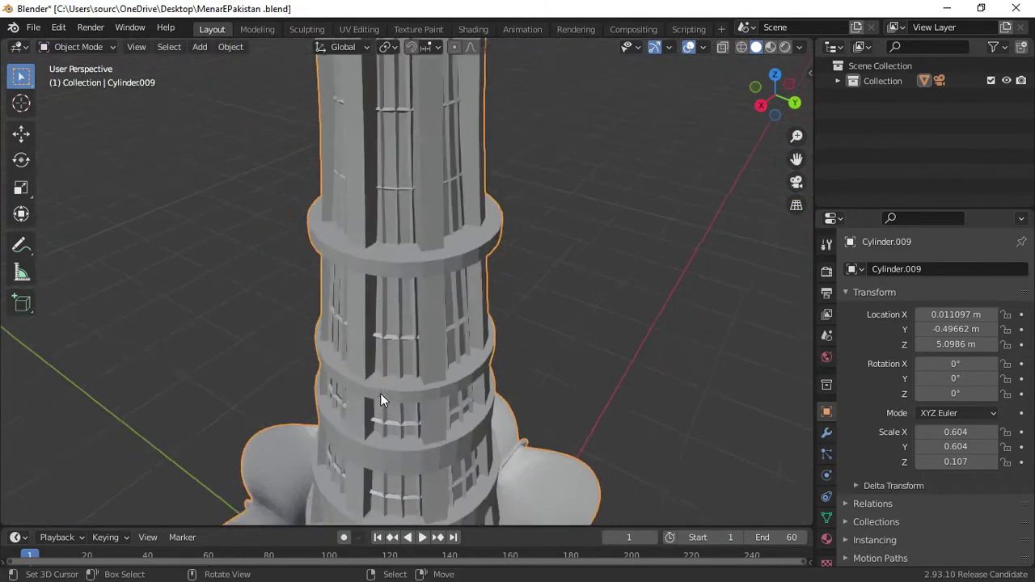
{"action": "scroll", "coordinate": [380, 393], "scroll_direction": "down", "scroll_amount": 2}
{"action": "scroll", "coordinate": [380, 393], "scroll_direction": "down", "scroll_amount": 3}
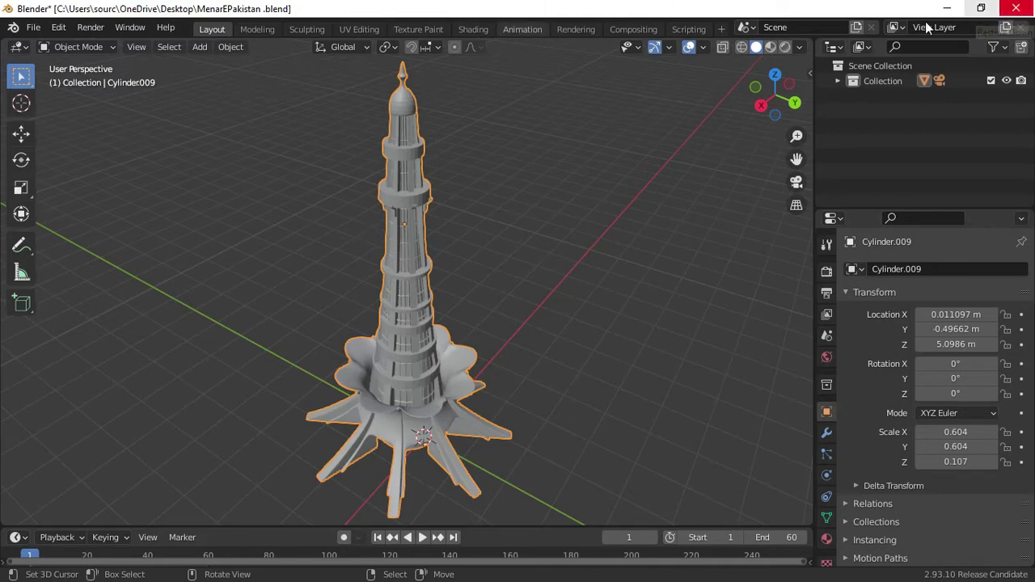
Start a new General scene, saving the tower file when prompted
{"action": "left_click", "coordinate": [35, 30]}
{"action": "mouse_move", "coordinate": [54, 45]}
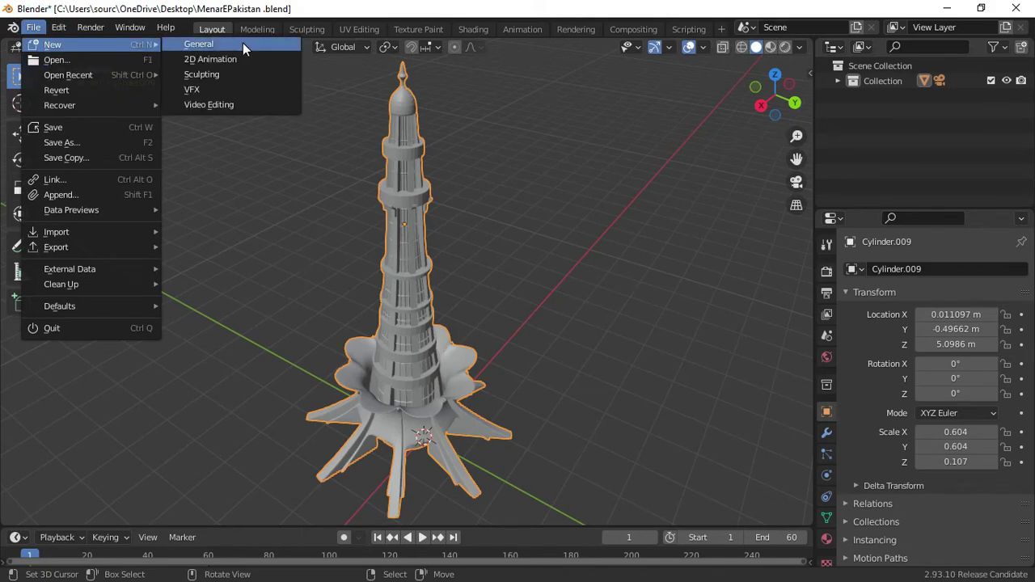
{"action": "left_click", "coordinate": [243, 44]}
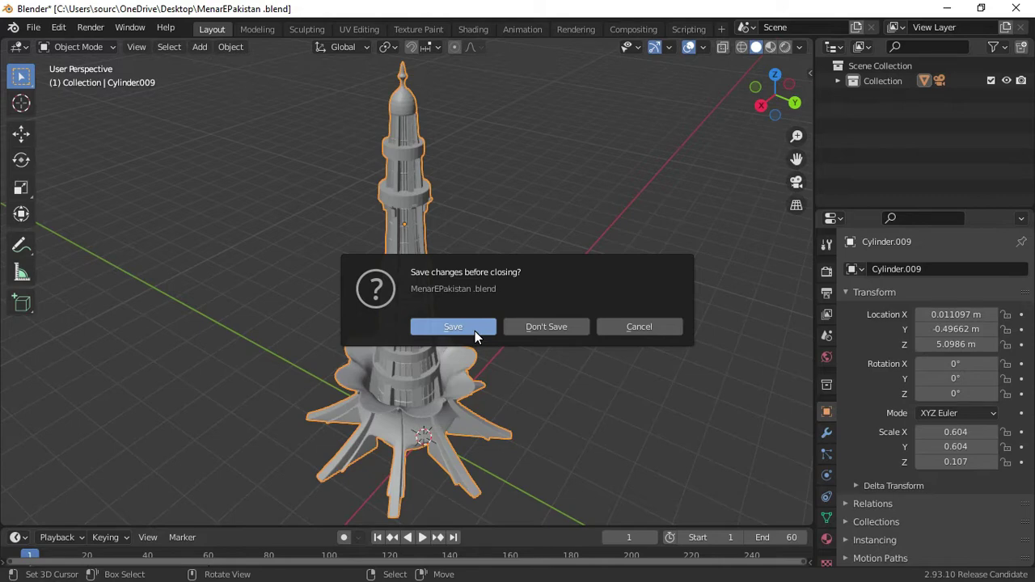
{"action": "left_click", "coordinate": [475, 331]}
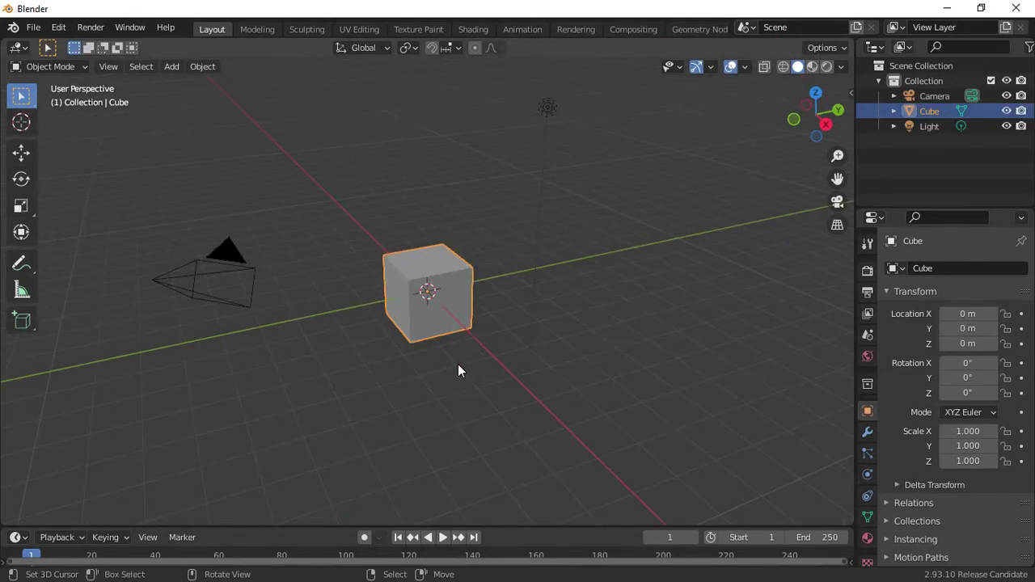
Delete the default camera, cube and light from the new scene
{"action": "left_click", "coordinate": [435, 396]}
{"action": "key", "text": "a"}
{"action": "key", "text": "x"}
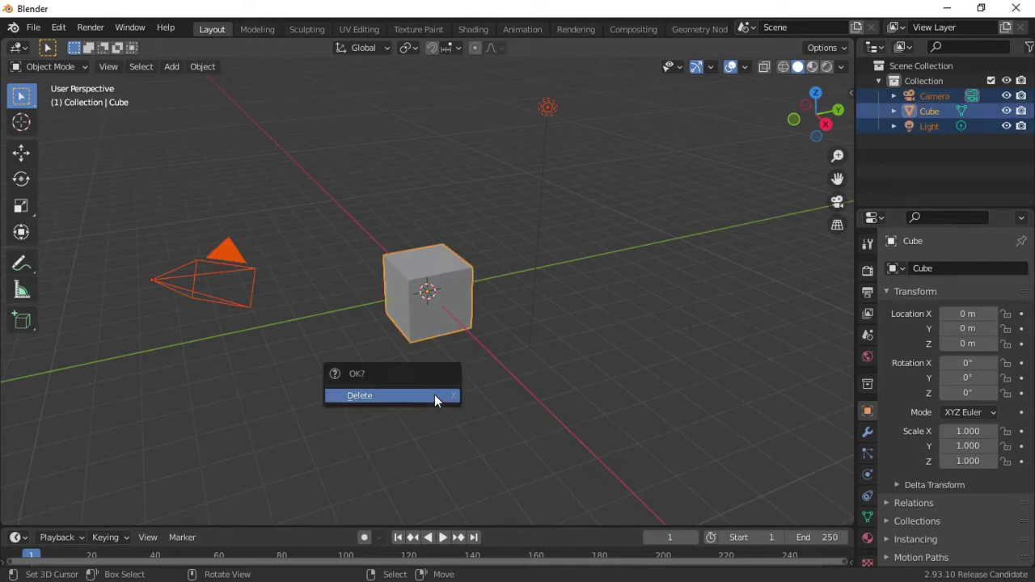
{"action": "left_click", "coordinate": [434, 394]}
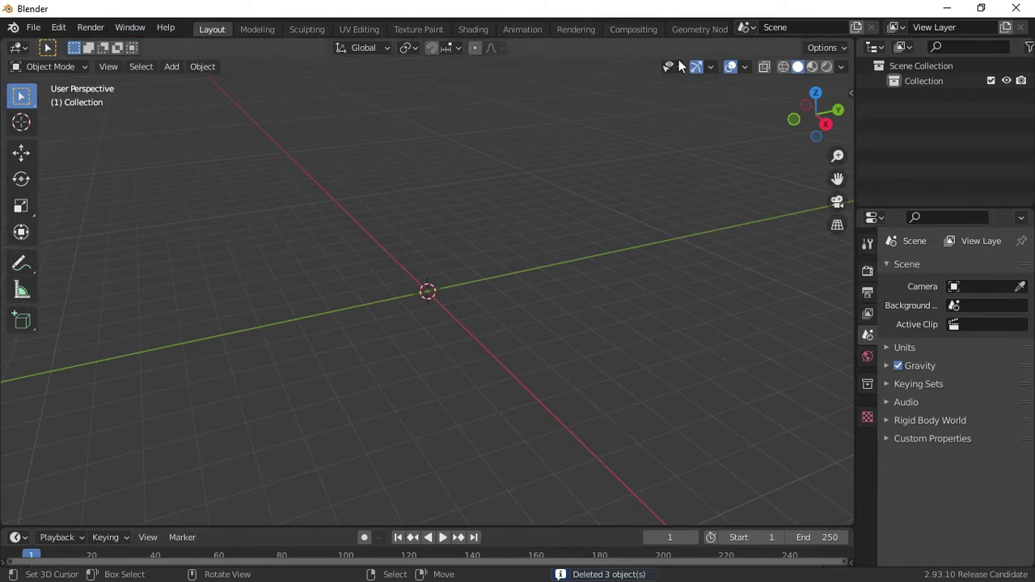
Open Preferences on Add-ons and filter the list with the search 'import'
{"action": "left_click", "coordinate": [33, 30]}
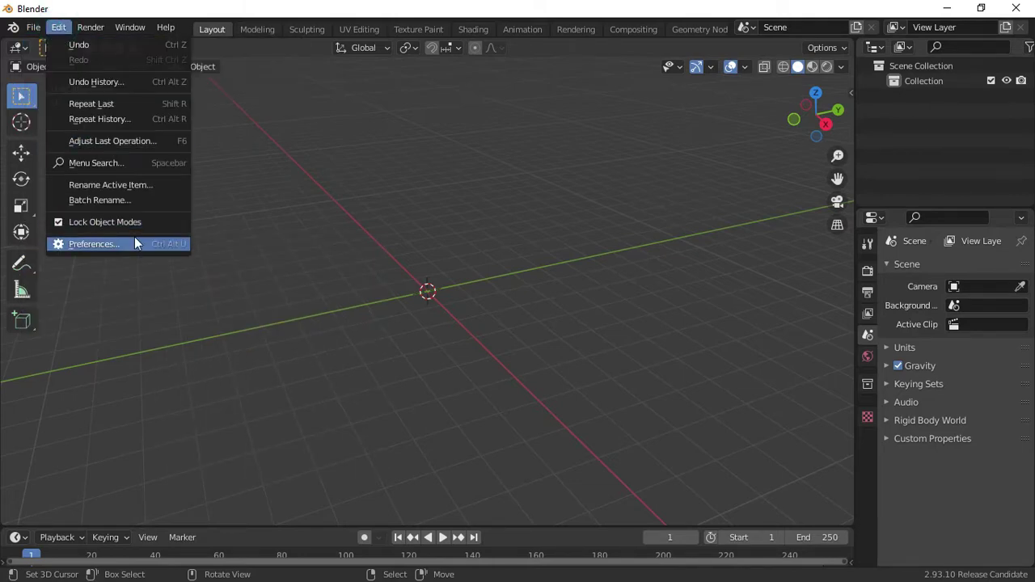
{"action": "left_click", "coordinate": [137, 243]}
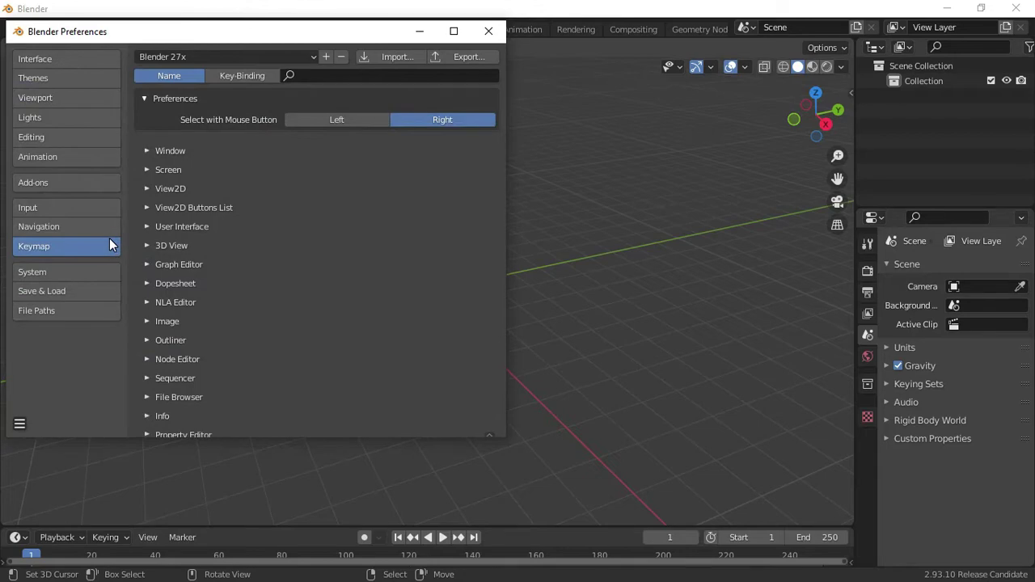
{"action": "left_click", "coordinate": [104, 182]}
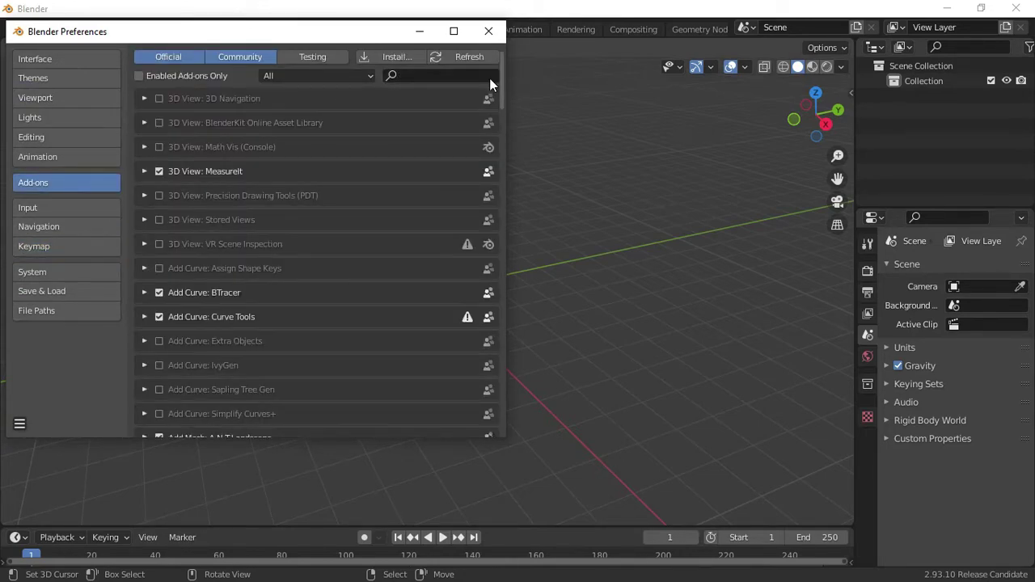
{"action": "left_click", "coordinate": [476, 76]}
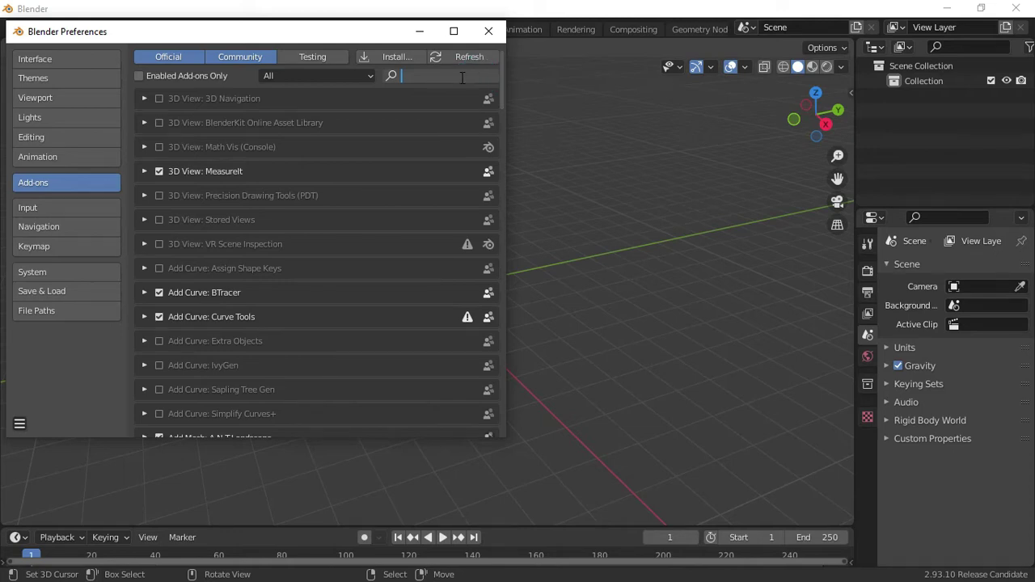
{"action": "type", "text": "impor"}
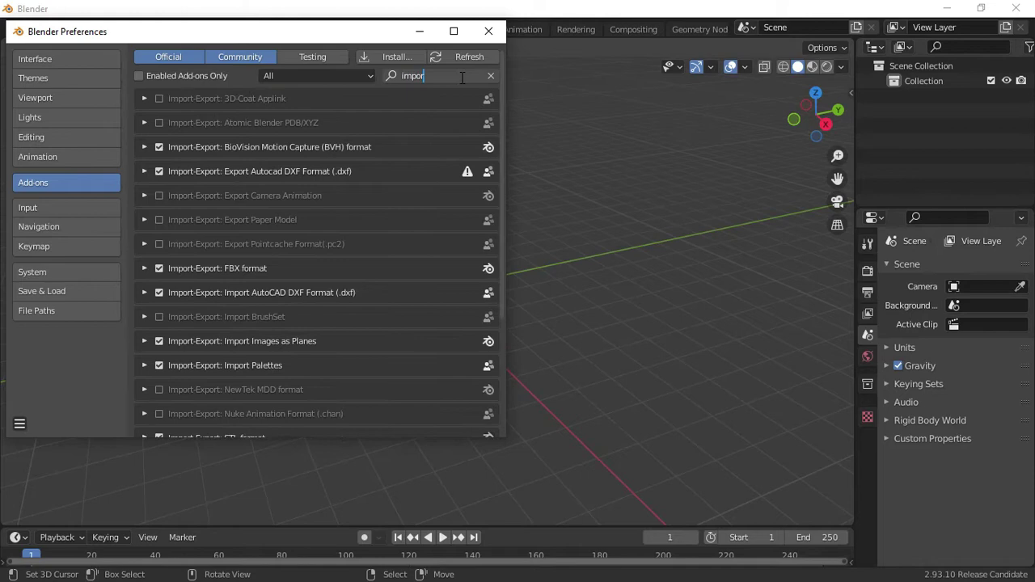
{"action": "type", "text": "t"}
Enable the Export Camera Animation add-on and browse the Import-Export add-on list
{"action": "left_click", "coordinate": [159, 197]}
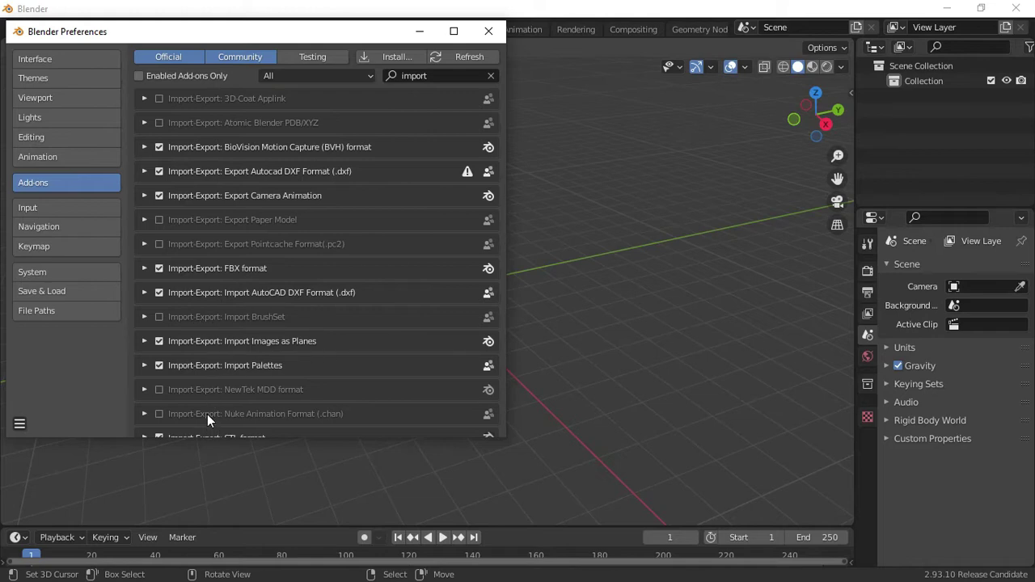
{"action": "scroll", "coordinate": [207, 412], "scroll_direction": "down", "scroll_amount": 2}
{"action": "scroll", "coordinate": [207, 407], "scroll_direction": "down", "scroll_amount": 1}
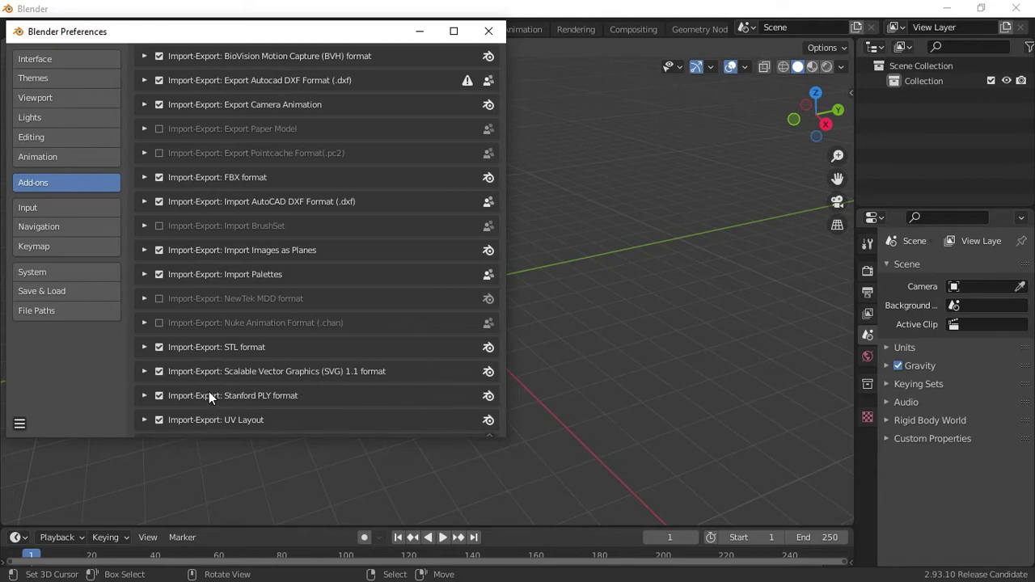
{"action": "scroll", "coordinate": [208, 393], "scroll_direction": "down", "scroll_amount": 3}
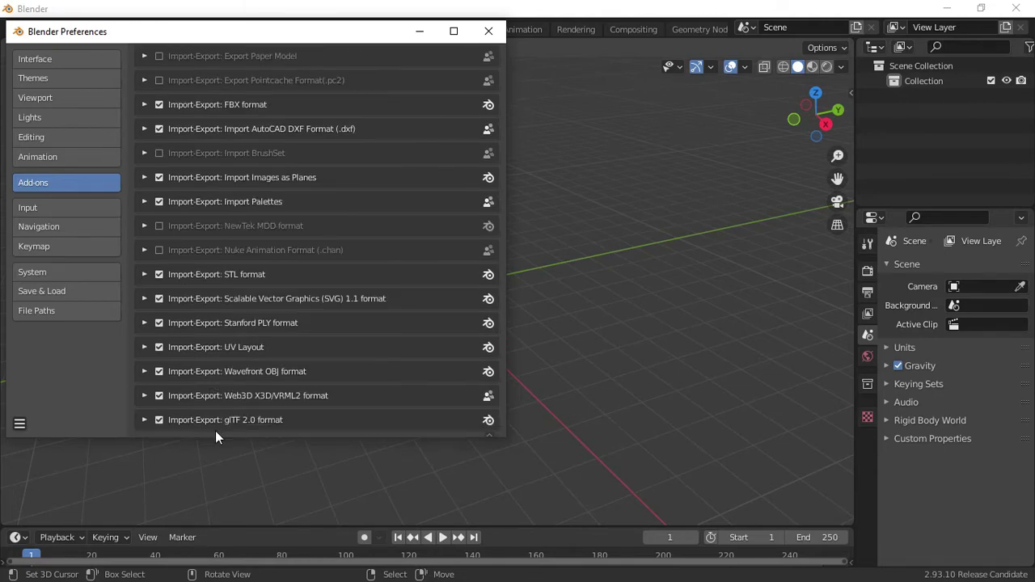
{"action": "scroll", "coordinate": [206, 304], "scroll_direction": "up", "scroll_amount": 5}
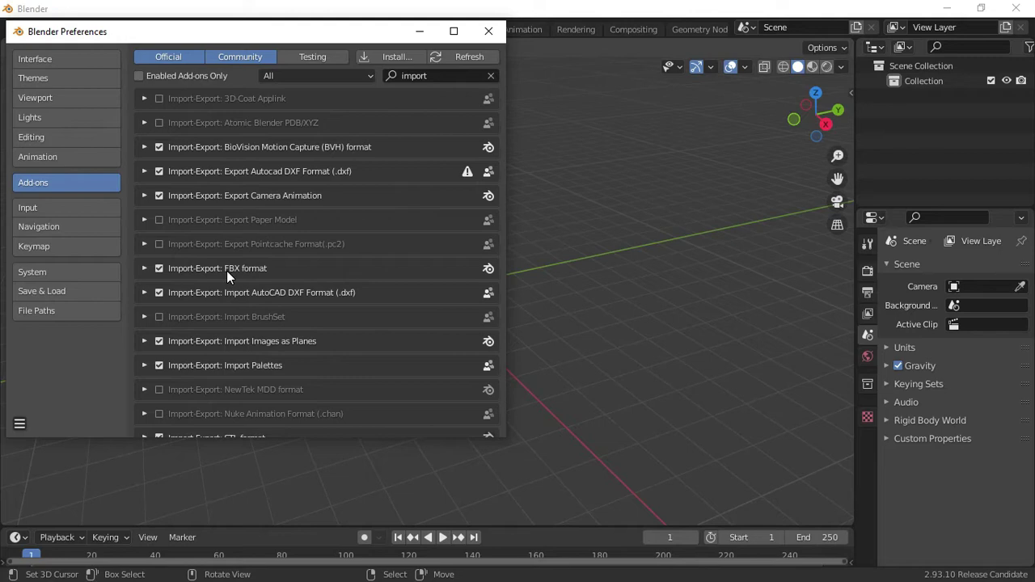
{"action": "scroll", "coordinate": [226, 271], "scroll_direction": "down", "scroll_amount": 3}
{"action": "scroll", "coordinate": [226, 271], "scroll_direction": "down", "scroll_amount": 1}
{"action": "scroll", "coordinate": [226, 270], "scroll_direction": "down", "scroll_amount": 1}
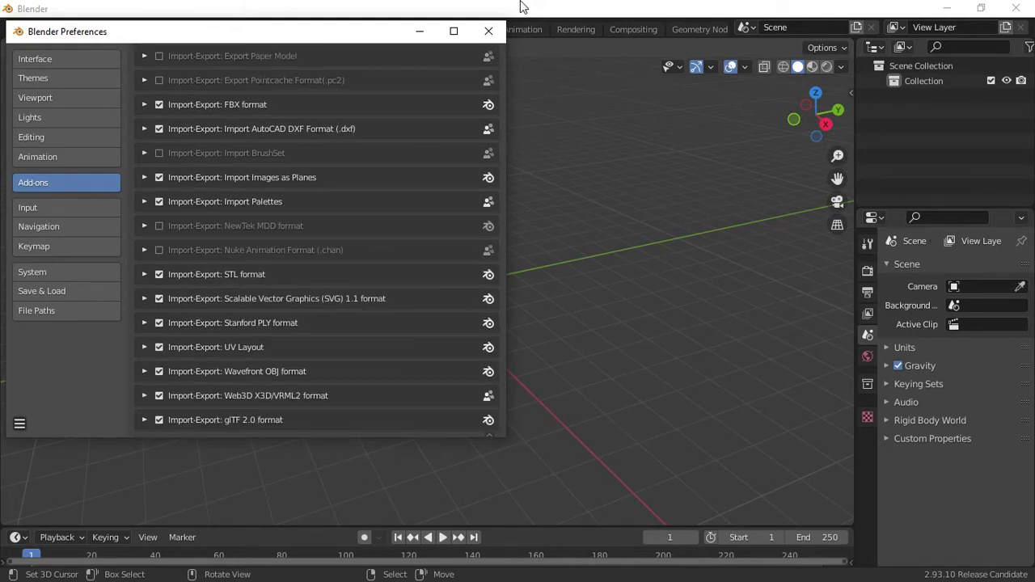
{"action": "scroll", "coordinate": [387, 266], "scroll_direction": "up", "scroll_amount": 4}
{"action": "scroll", "coordinate": [376, 234], "scroll_direction": "up", "scroll_amount": 1}
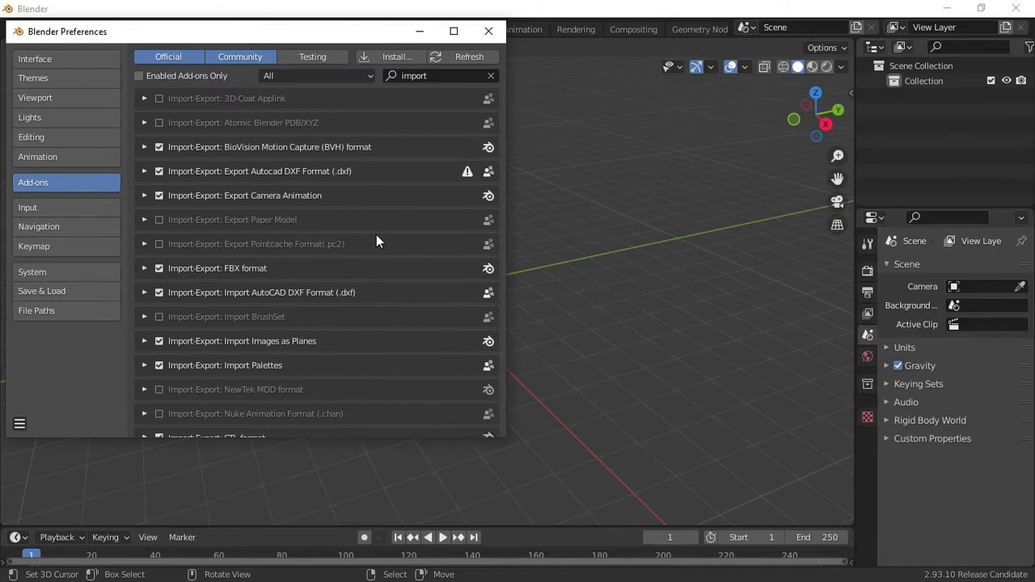
Search 'export', enable Render: Freestyle SVG Exporter, and save the preferences
{"action": "left_click", "coordinate": [449, 77]}
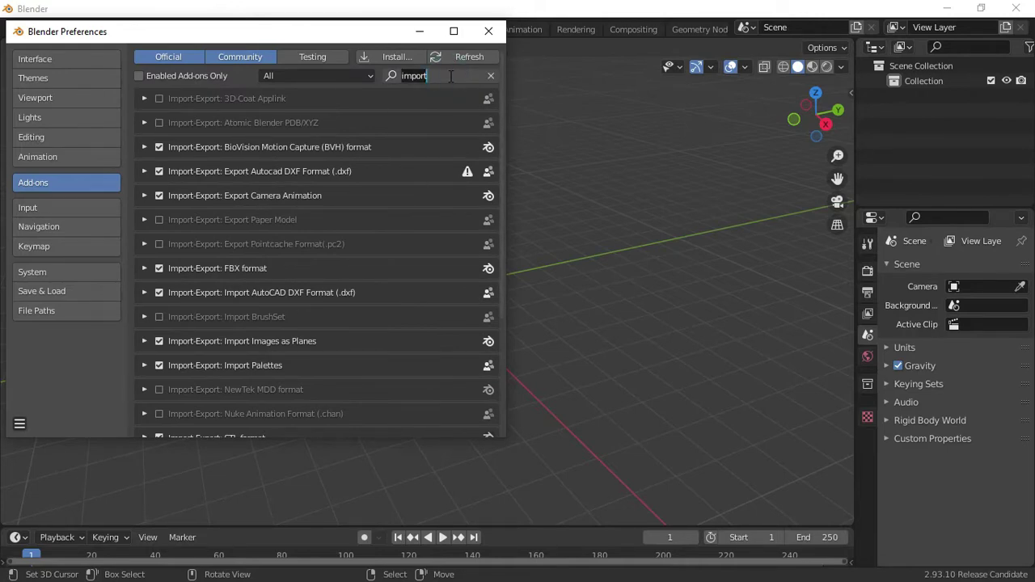
{"action": "type", "text": "export"}
{"action": "left_click", "coordinate": [234, 236]}
{"action": "scroll", "coordinate": [234, 234], "scroll_direction": "down", "scroll_amount": 5}
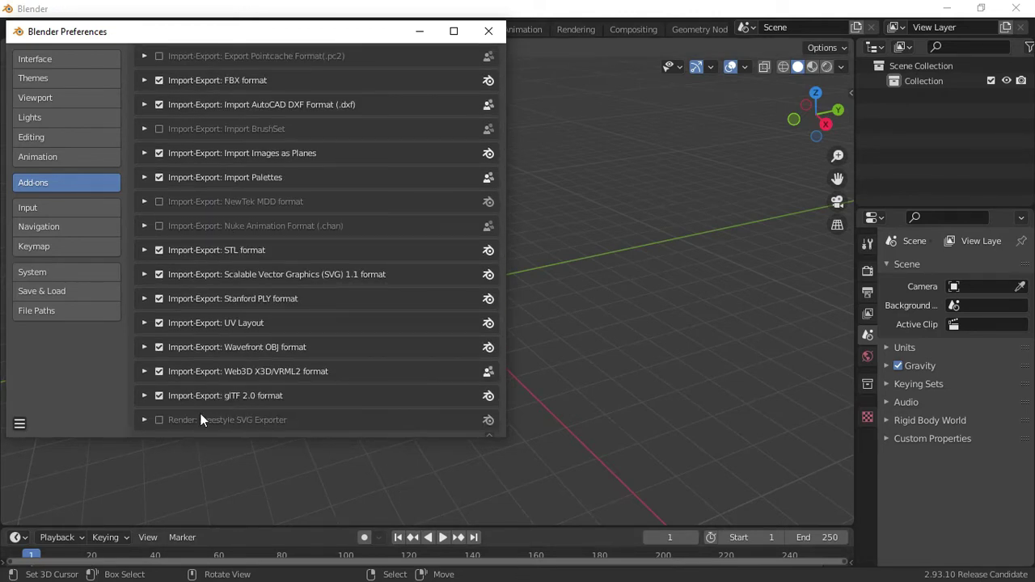
{"action": "left_click", "coordinate": [158, 418]}
{"action": "left_click", "coordinate": [19, 420]}
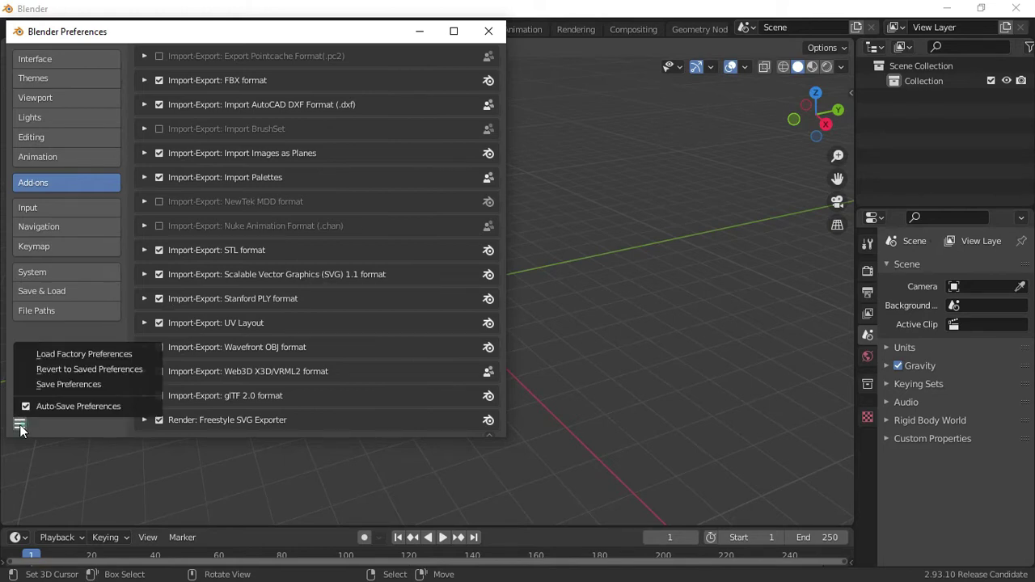
{"action": "left_click", "coordinate": [37, 385]}
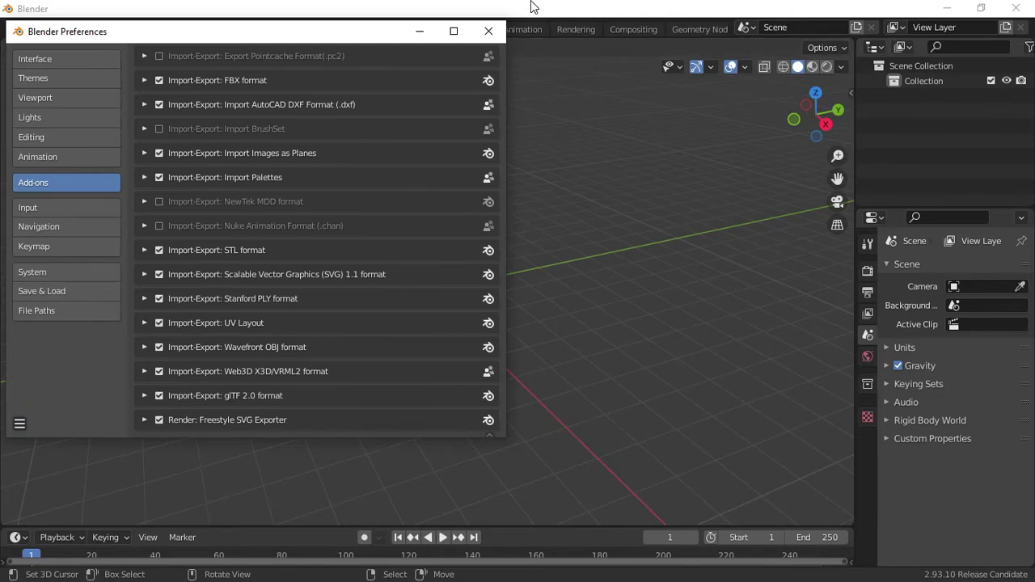
Close the Preferences window and bring up the File menu
{"action": "left_click", "coordinate": [488, 31]}
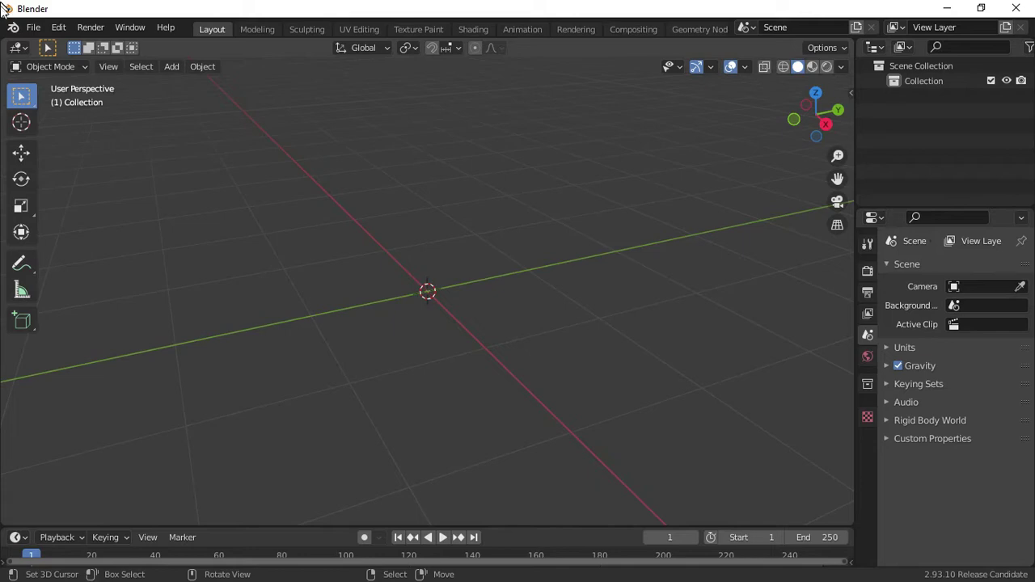
{"action": "left_click", "coordinate": [41, 29]}
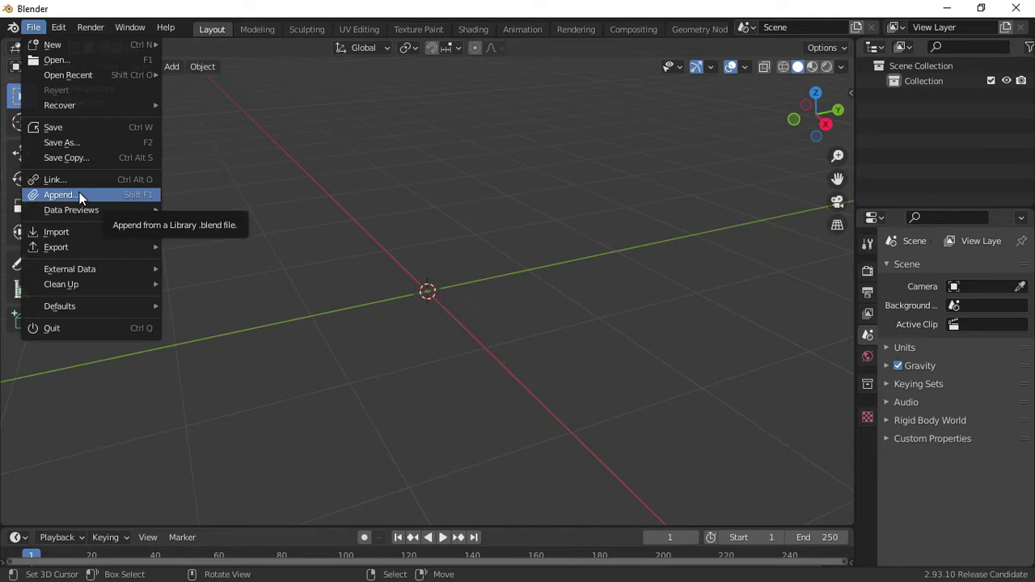
Append the Cylinder.010 mesh from F:\MenarEPakistan .blend into the scene
{"action": "left_click", "coordinate": [150, 196]}
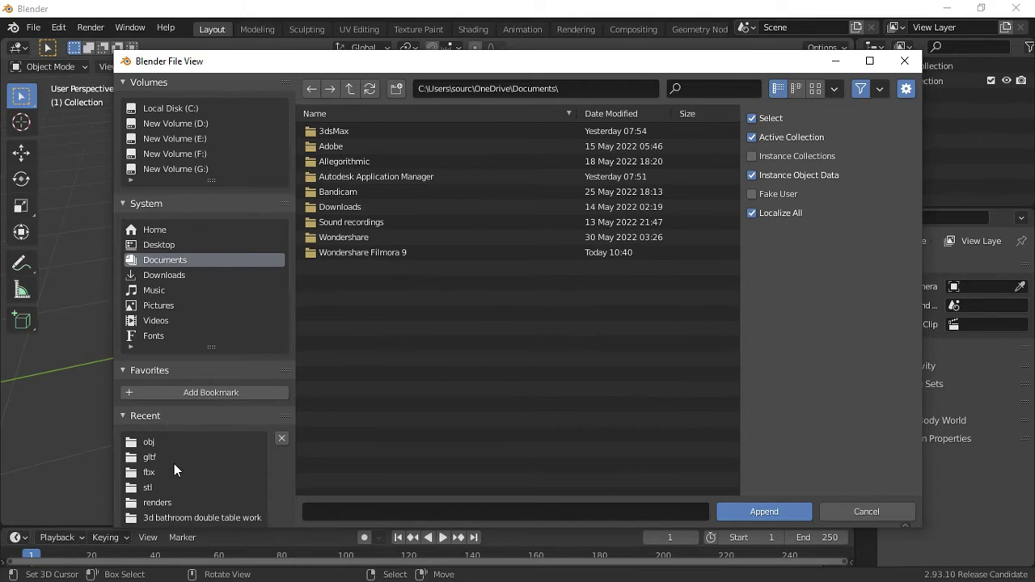
{"action": "left_click", "coordinate": [176, 154]}
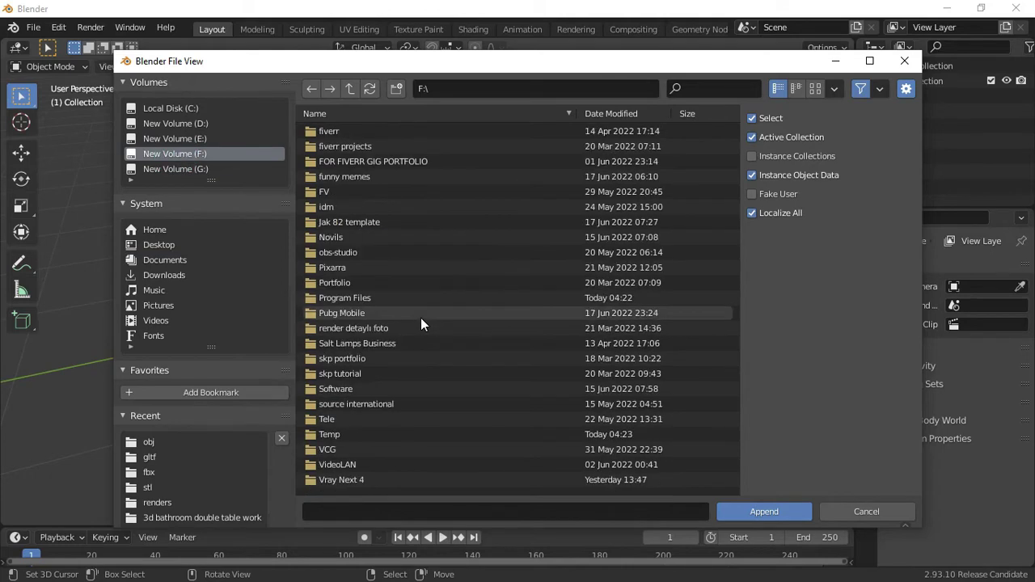
{"action": "scroll", "coordinate": [421, 322], "scroll_direction": "down", "scroll_amount": 2}
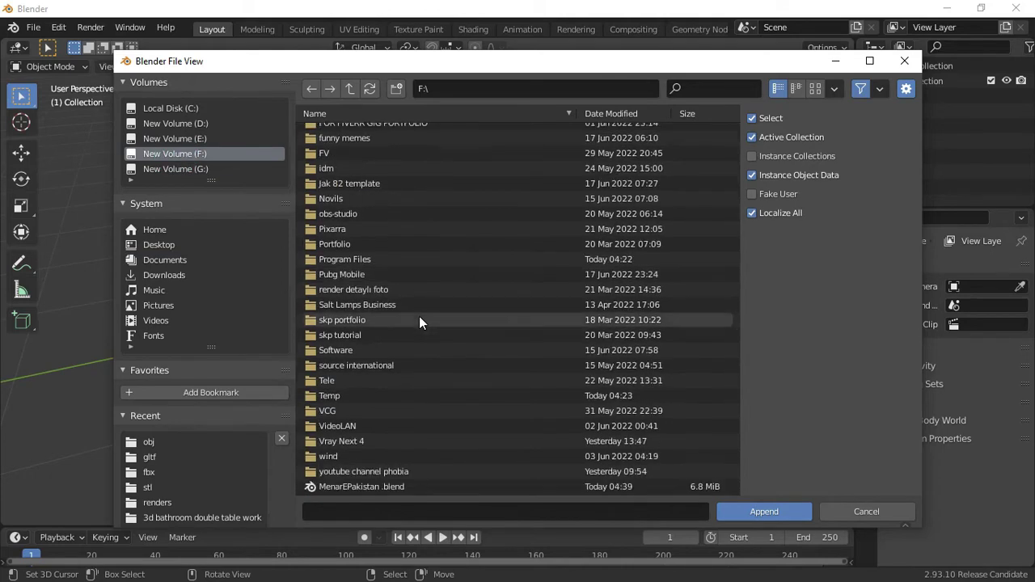
{"action": "left_click", "coordinate": [367, 487]}
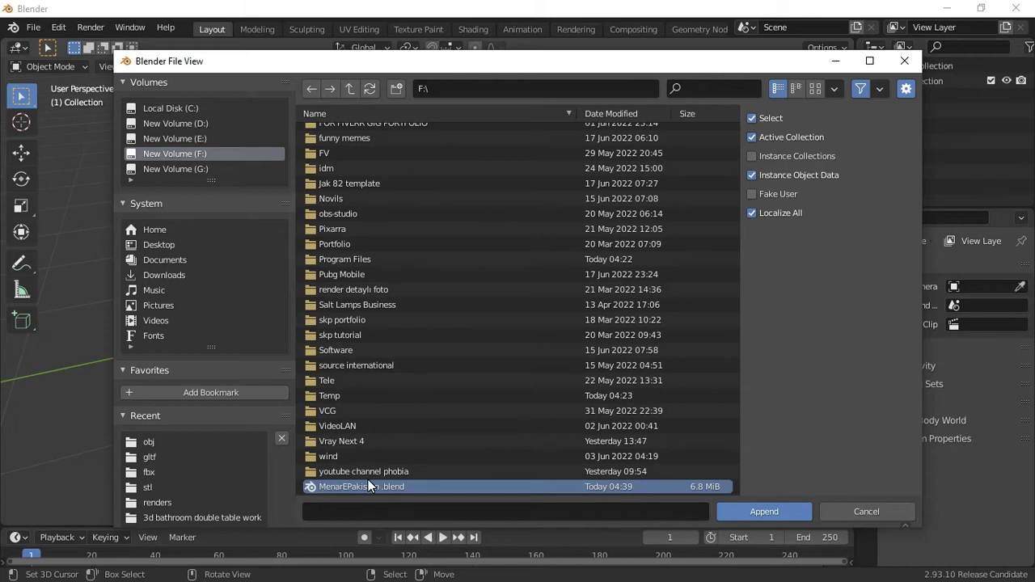
{"action": "left_click", "coordinate": [787, 511]}
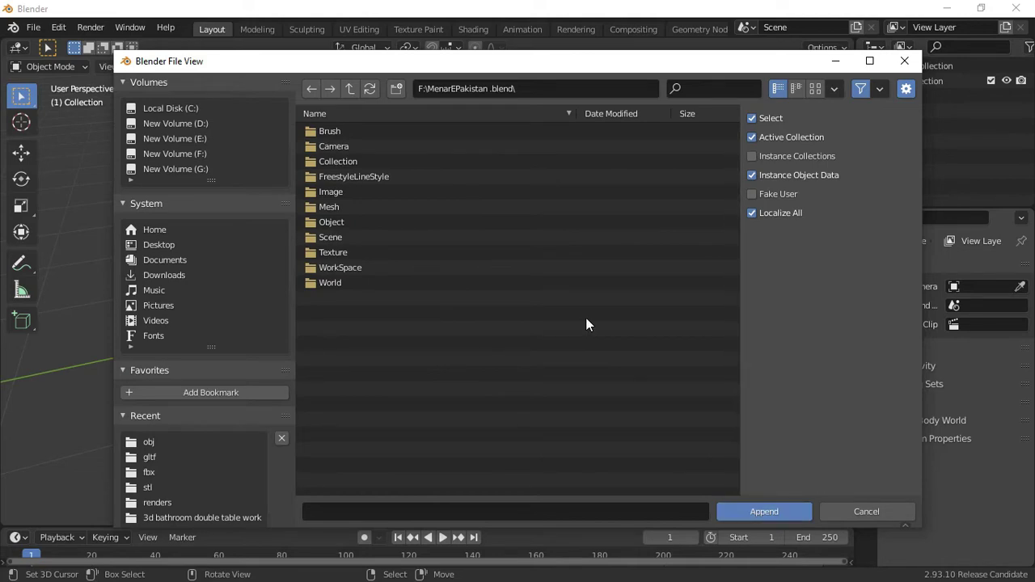
{"action": "left_click", "coordinate": [322, 205]}
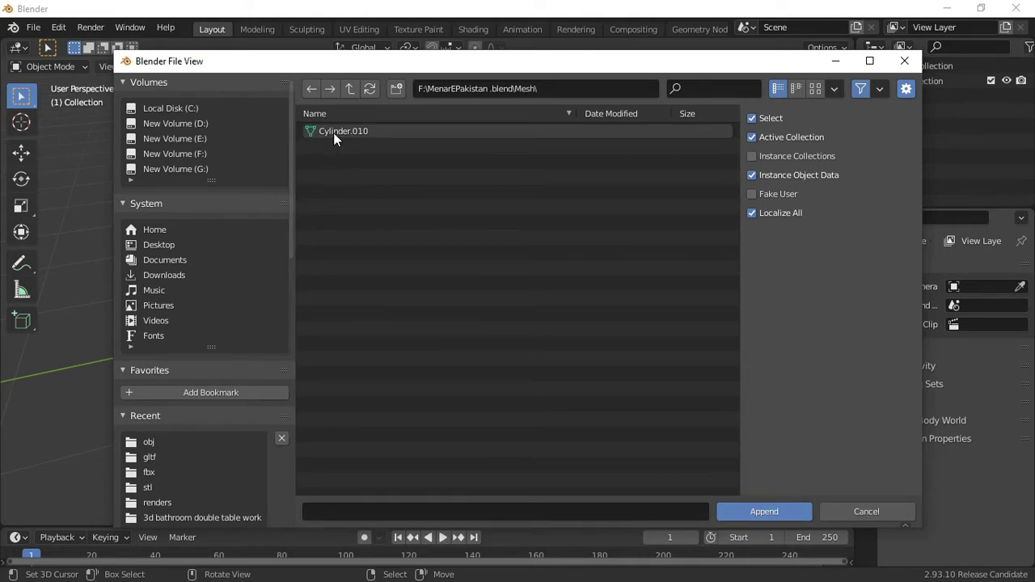
{"action": "left_click", "coordinate": [333, 133]}
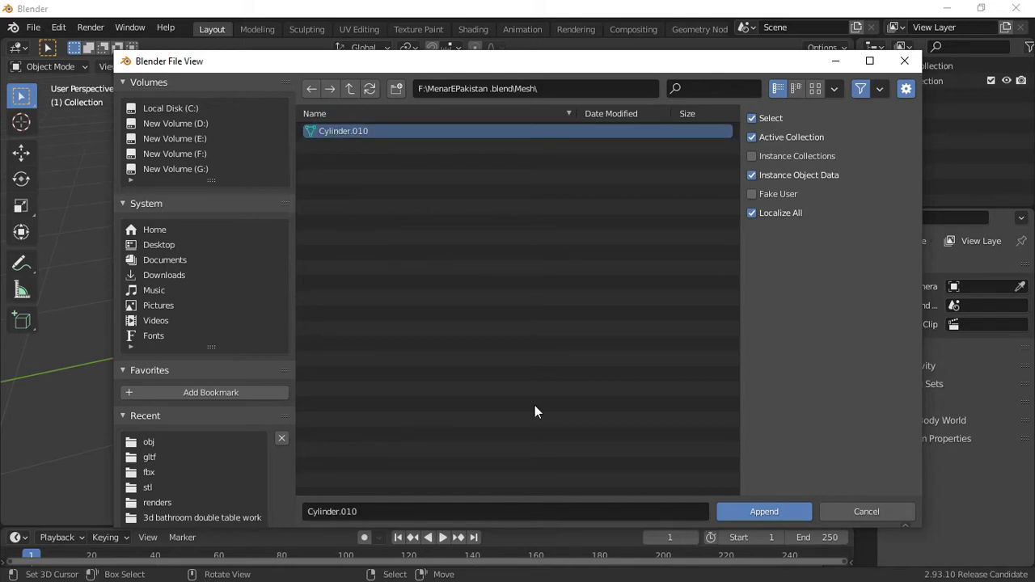
{"action": "left_click", "coordinate": [776, 516]}
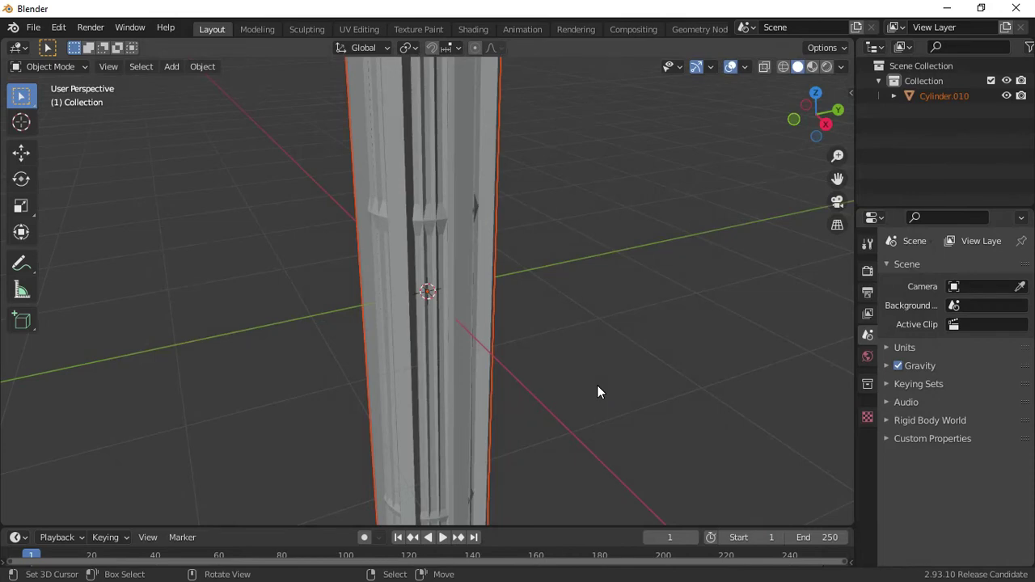
Scale the tower along Z and move it down along the Z axis
{"action": "scroll", "coordinate": [597, 386], "scroll_direction": "down", "scroll_amount": 5}
{"action": "scroll", "coordinate": [597, 387], "scroll_direction": "down", "scroll_amount": 5}
{"action": "scroll", "coordinate": [597, 390], "scroll_direction": "down", "scroll_amount": 3}
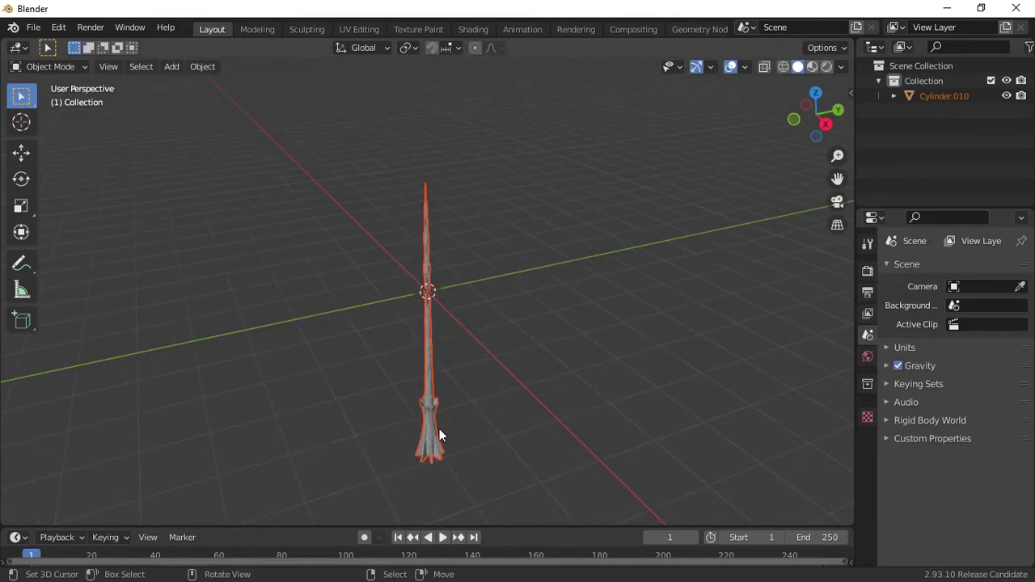
{"action": "mouse_move", "coordinate": [443, 429]}
{"action": "middle_mouse_down"}
{"action": "mouse_move", "coordinate": [512, 327]}
{"action": "mouse_move", "coordinate": [464, 429]}
{"action": "middle_mouse_up"}
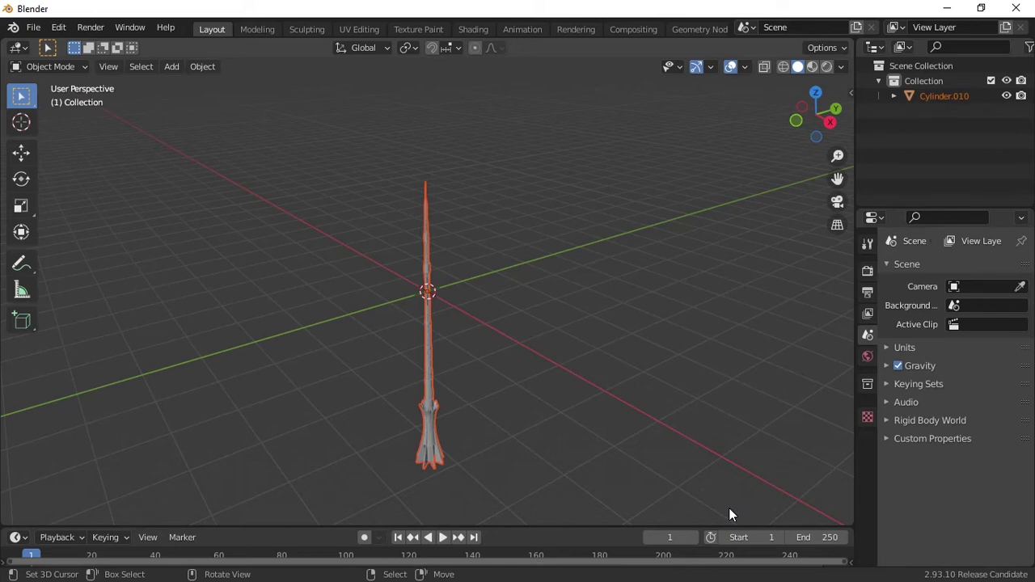
{"action": "key", "text": "s"}
{"action": "key", "text": "z"}
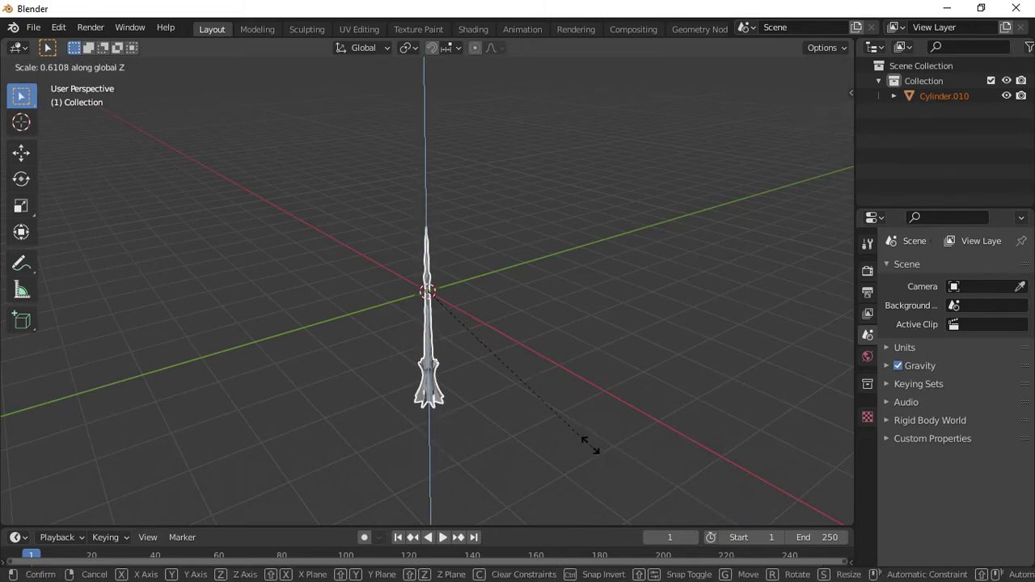
{"action": "left_click", "coordinate": [527, 385]}
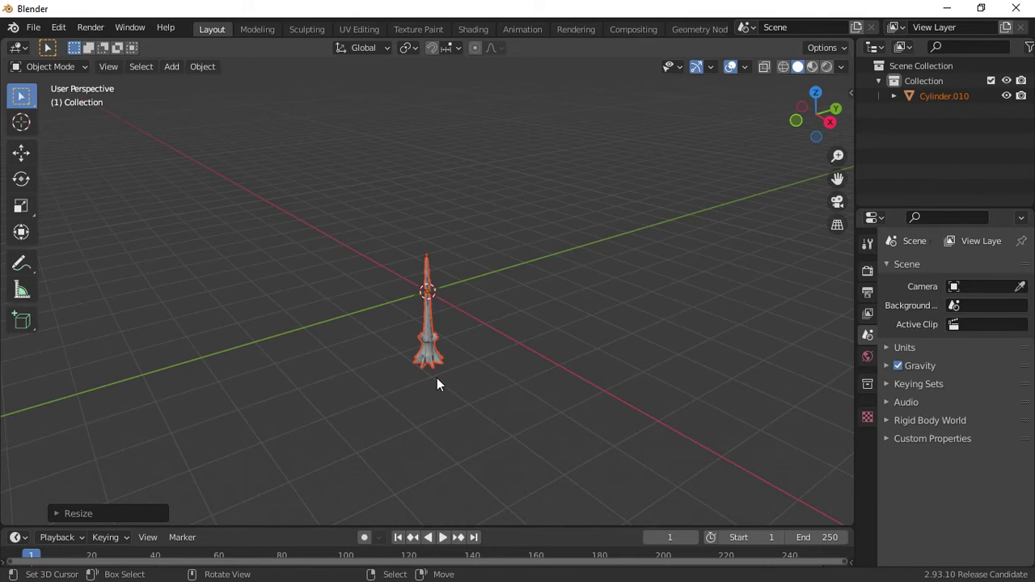
{"action": "key", "text": "ctrl+z"}
{"action": "key", "text": "ctrl+z"}
{"action": "key", "text": "g"}
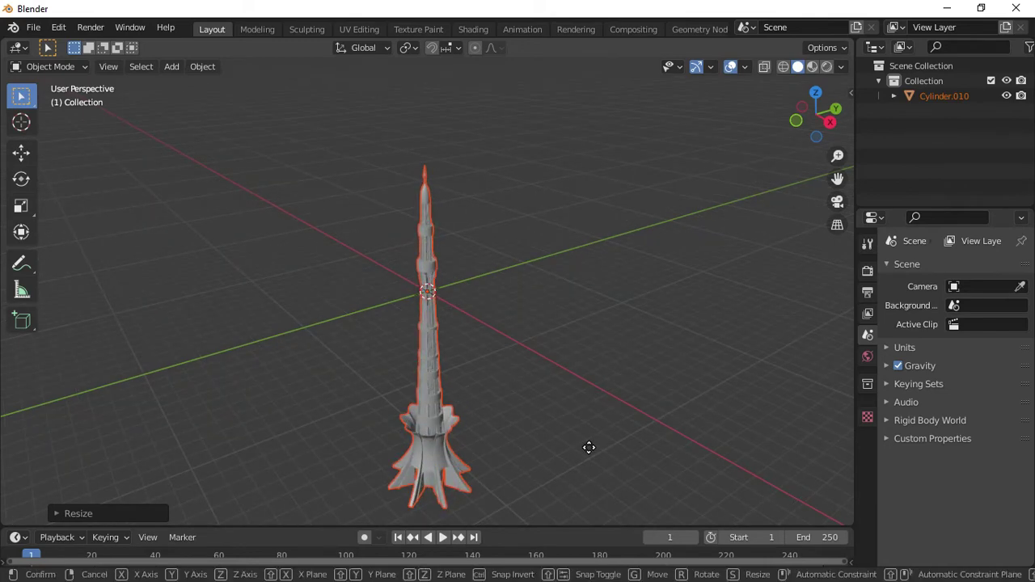
{"action": "key", "text": "z"}
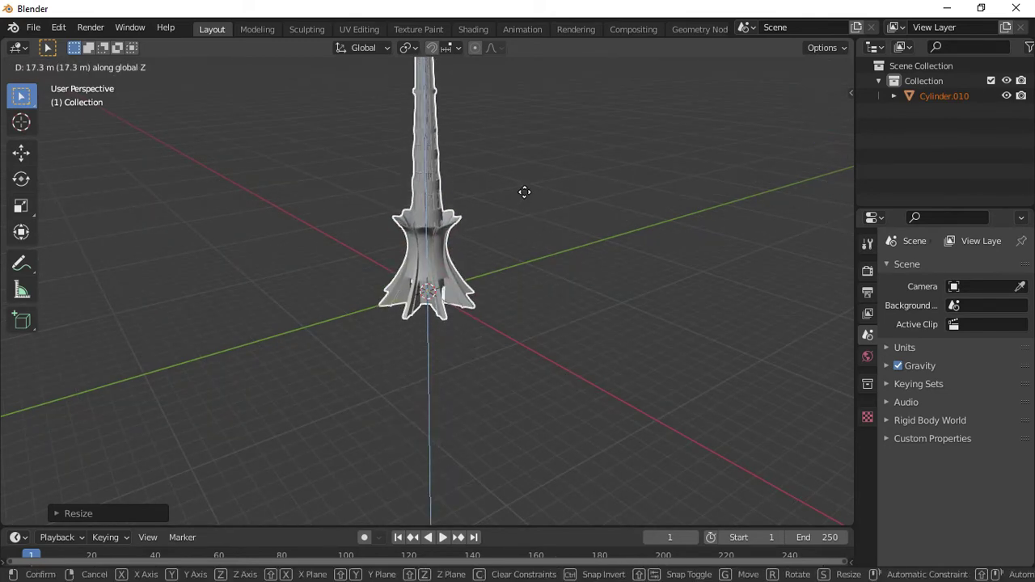
{"action": "left_click", "coordinate": [523, 191]}
In Front Orthographic view, rescale the tower along Z and set its base on the origin
{"action": "key", "text": "KP_1"}
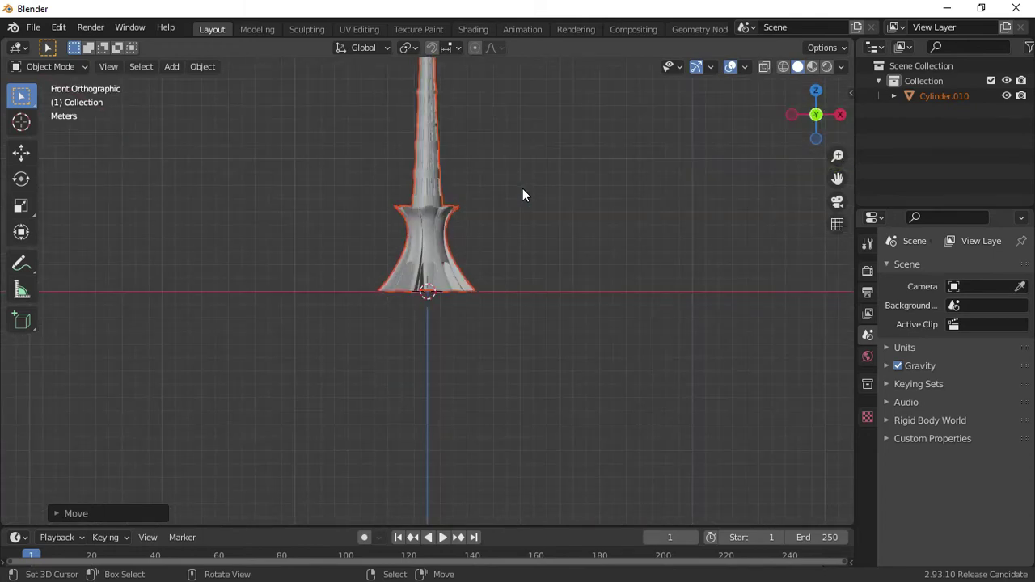
{"action": "middle_click_drag", "start_coordinate": [464, 160], "coordinate": [462, 348], "text": "shift"}
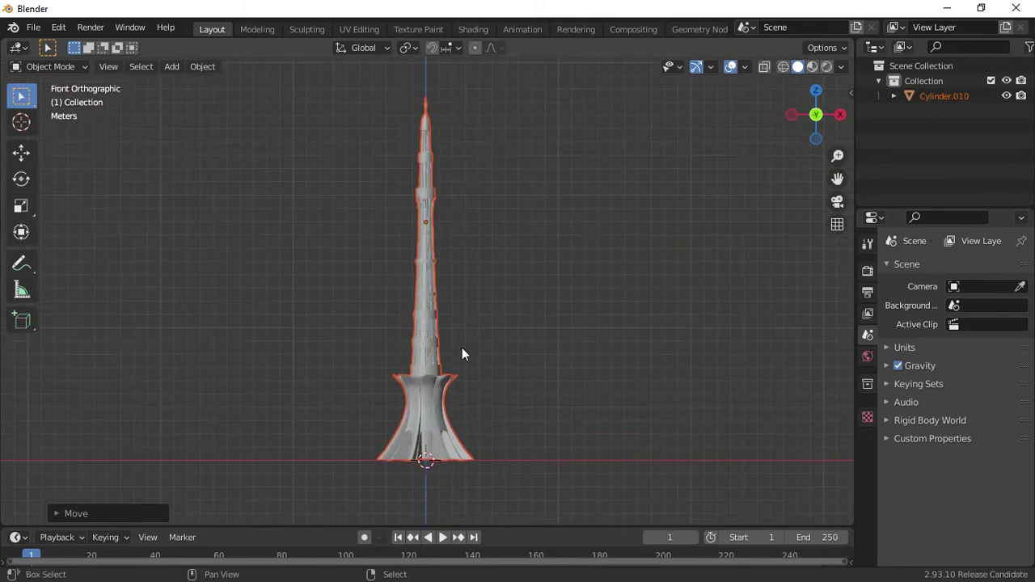
{"action": "key", "text": "s"}
{"action": "key", "text": "z"}
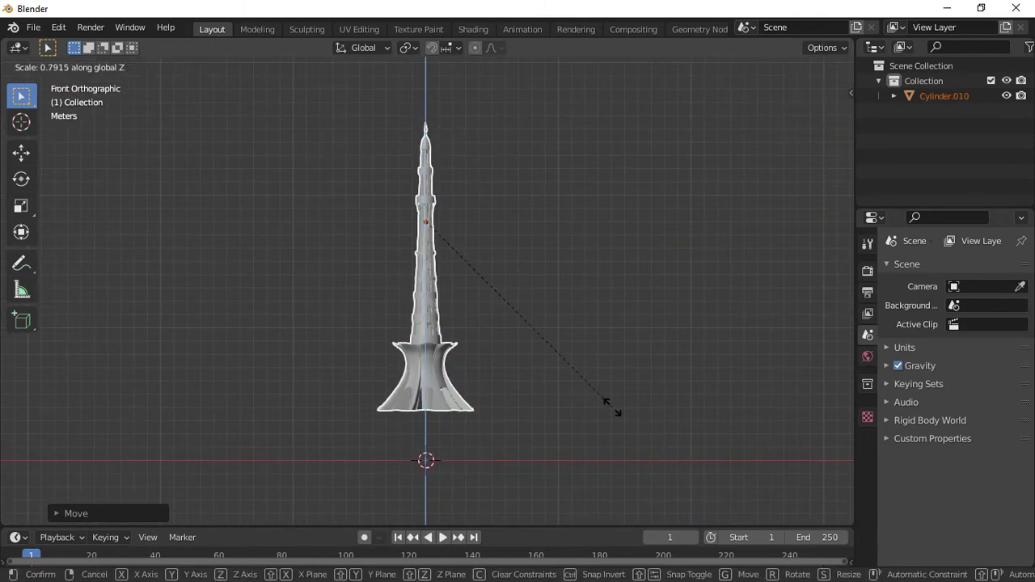
{"action": "left_click", "coordinate": [612, 410]}
{"action": "key", "text": "g"}
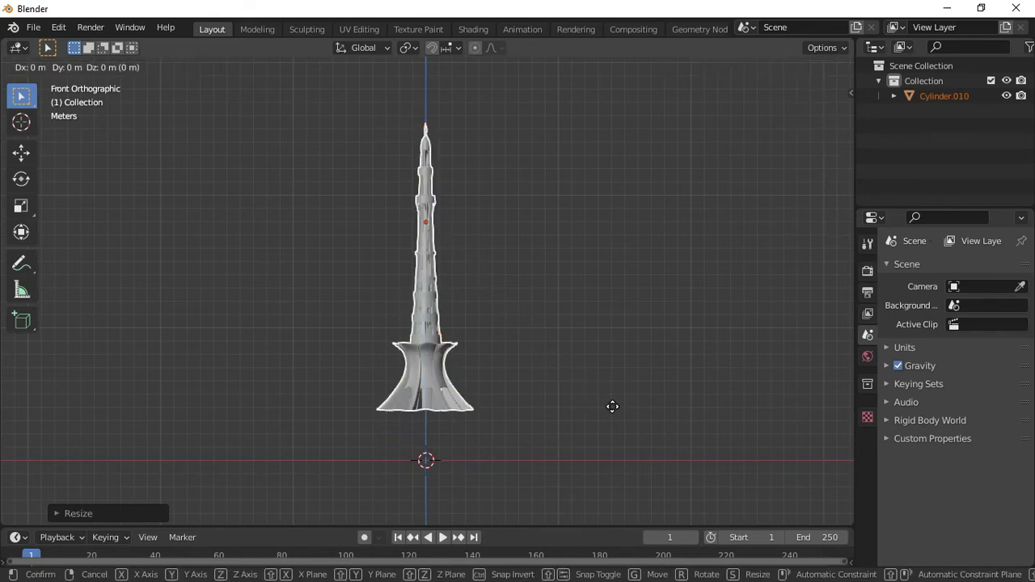
{"action": "key", "text": "z"}
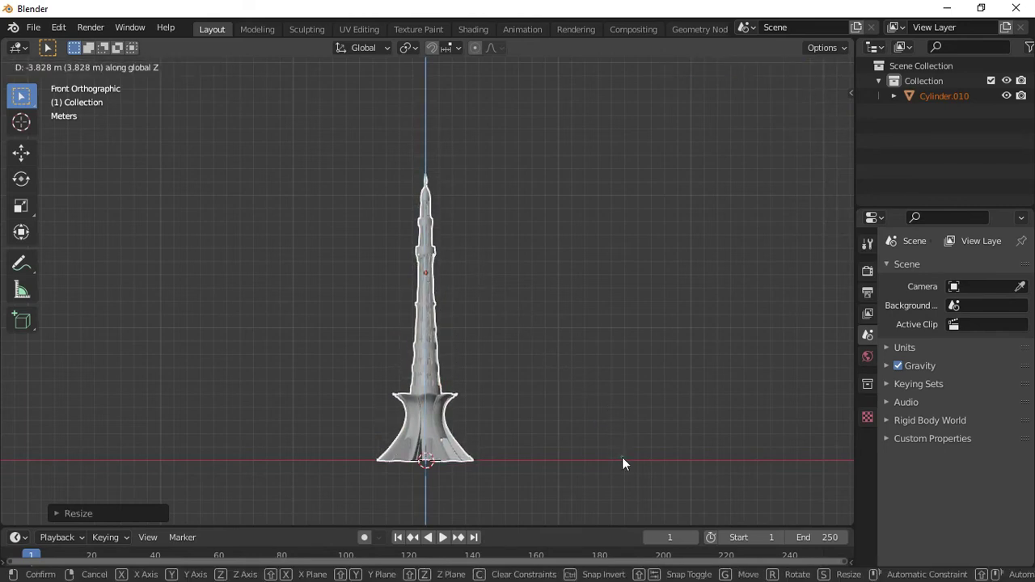
{"action": "left_click", "coordinate": [623, 460]}
Open and dismiss the File menu, then close Blender to get the untitled.blend save prompt
{"action": "left_click", "coordinate": [46, 28]}
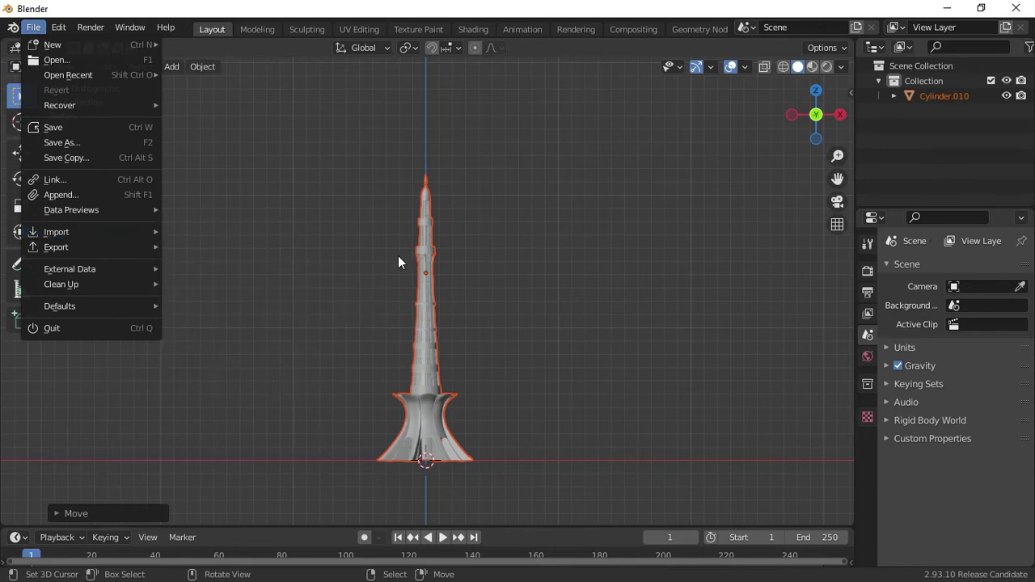
{"action": "left_click", "coordinate": [381, 322]}
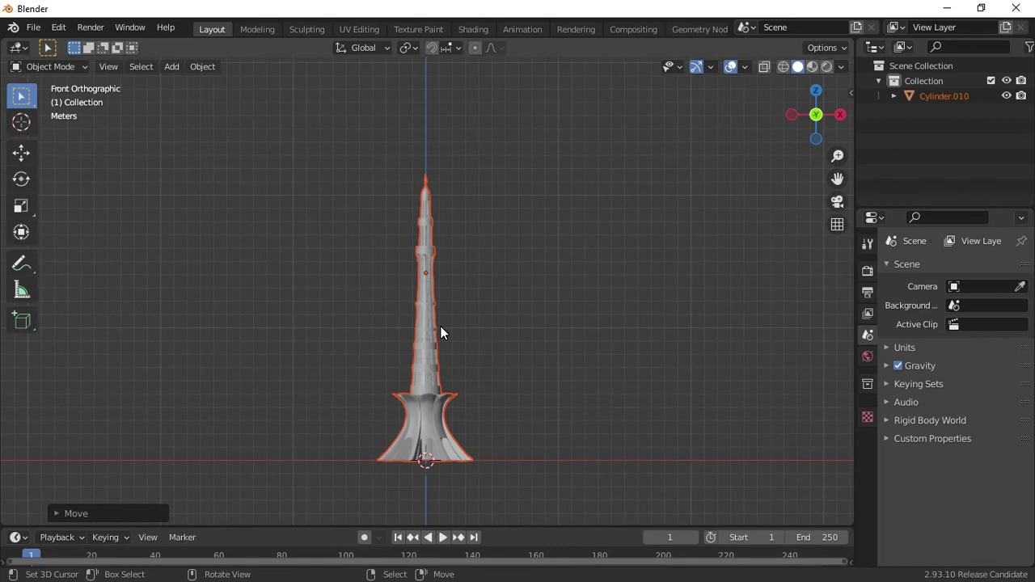
{"action": "left_click", "coordinate": [1016, 7]}
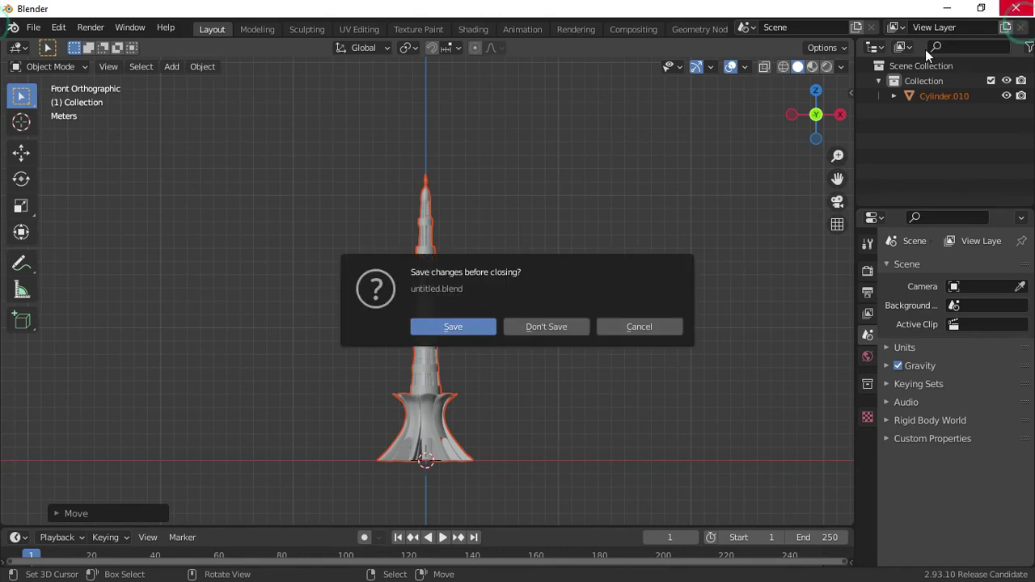